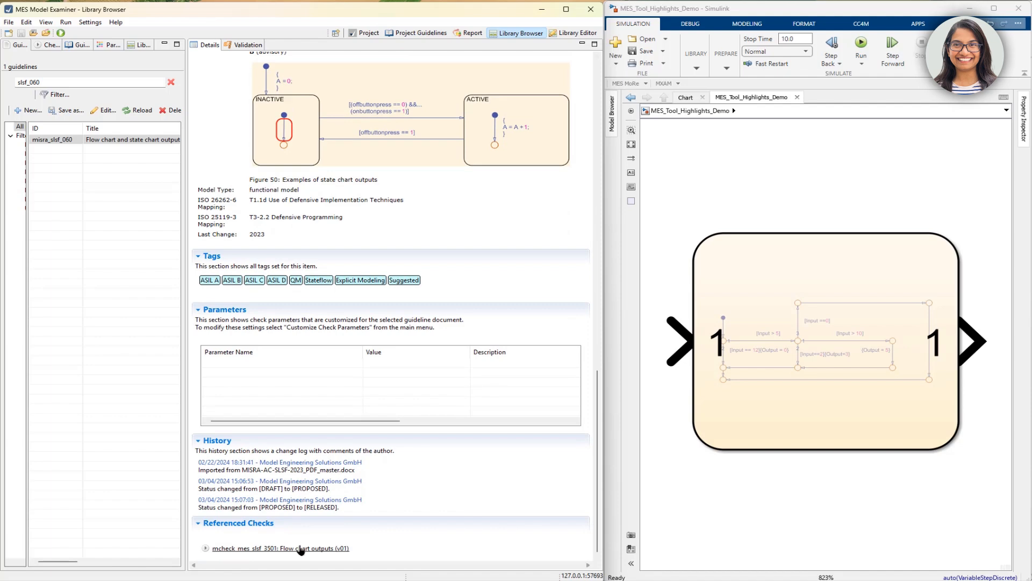
Open the referenced check mcheck_mes_slsf_3501 and read its pass-fail criteria for flow chart outputs.
left_click(301, 548)
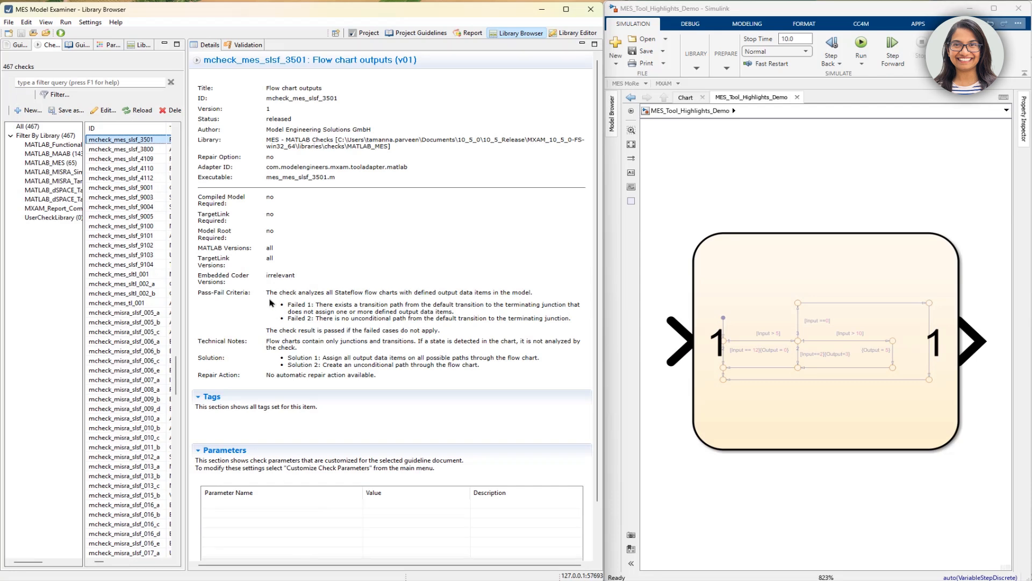
left_click_drag(268, 291, 543, 295)
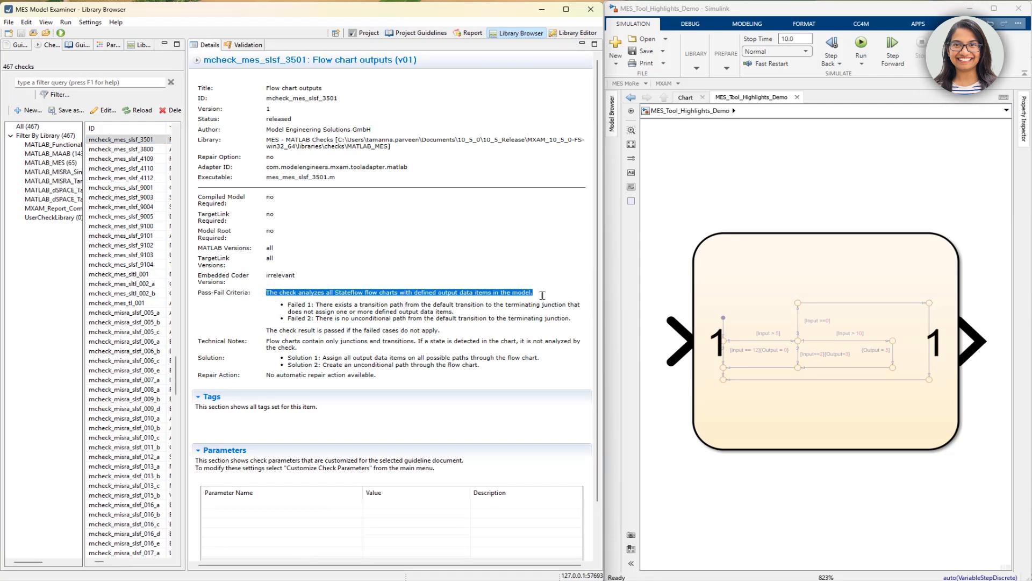
left_click(541, 297)
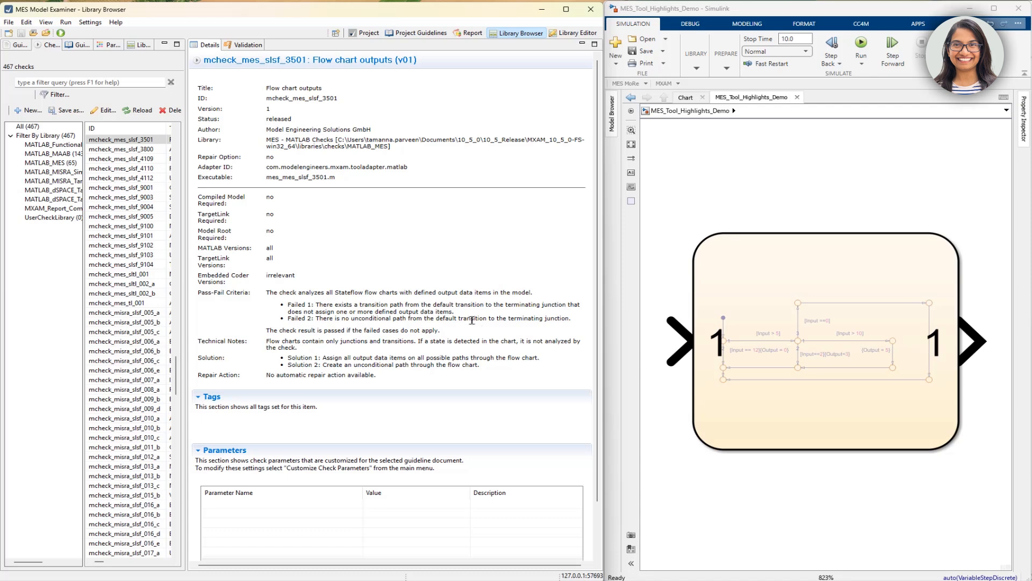
left_click_drag(471, 321, 529, 329)
left_click(528, 335)
Return to the project and run the analysis on the MES_Tool_Highlights_Demo artifact.
left_click(368, 33)
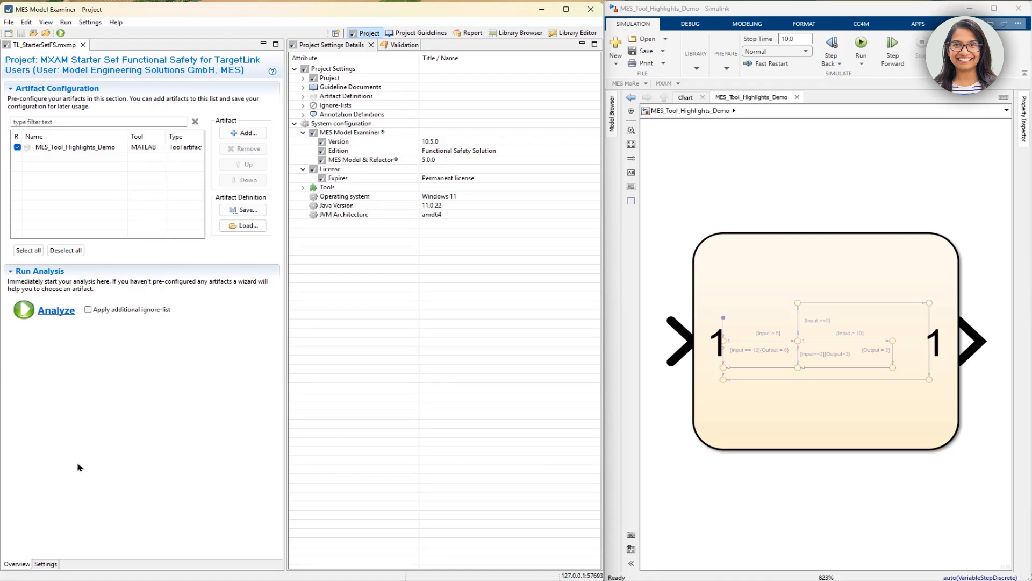
left_click(56, 310)
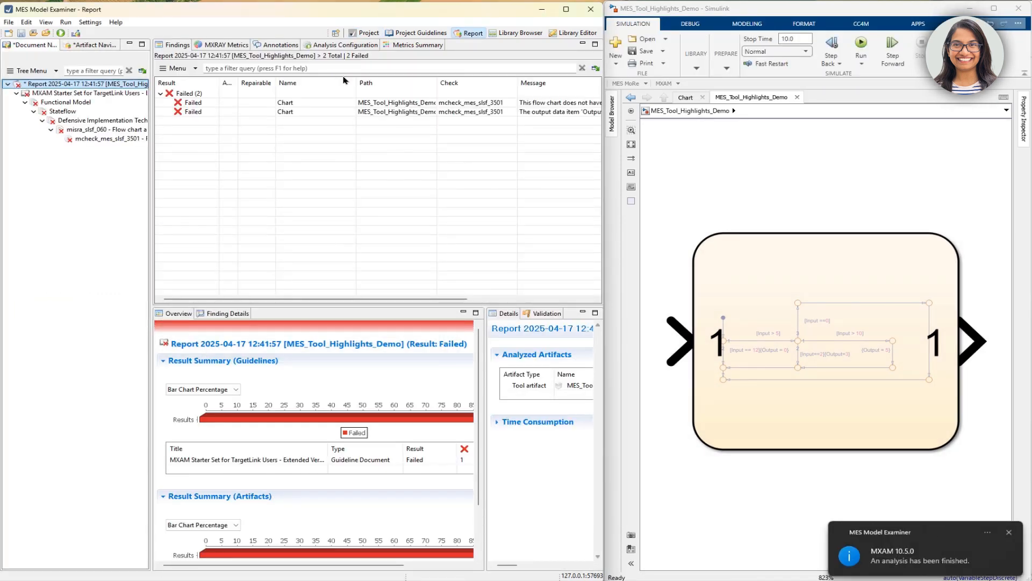
Show the details of the first failed finding and open its Chart block in Simulink.
left_click(288, 103)
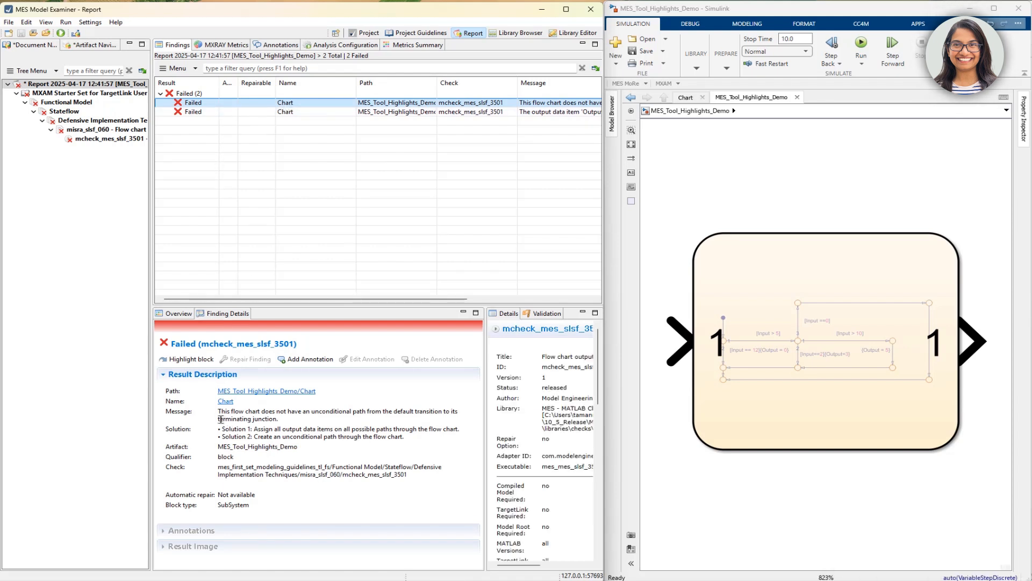
left_click(219, 418)
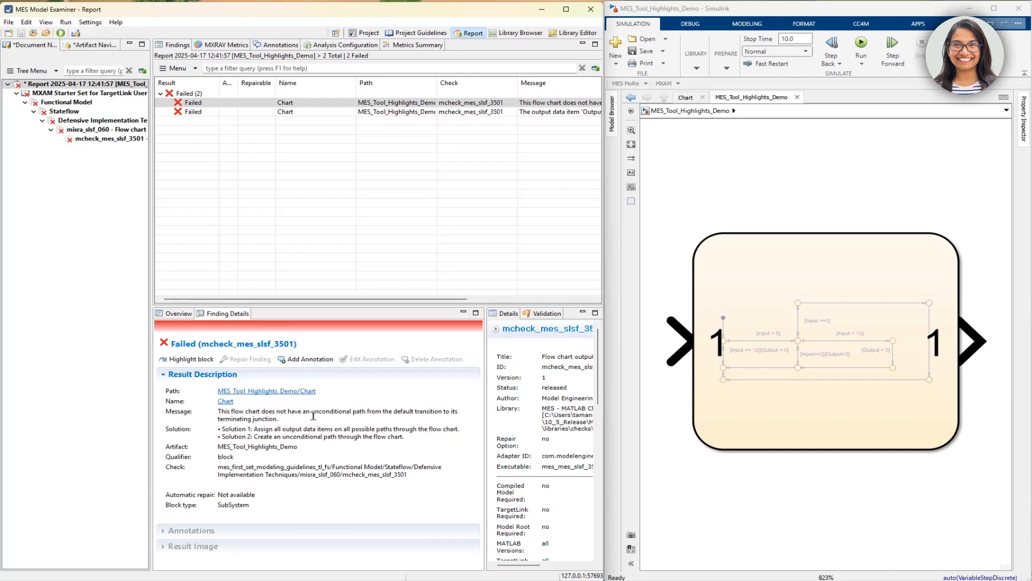
left_click(226, 401)
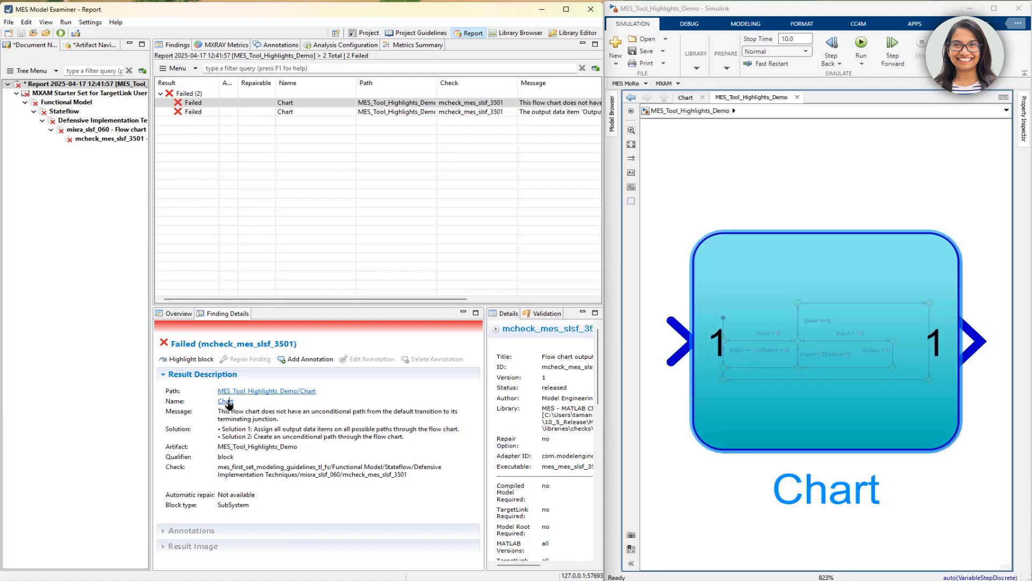
double_click(847, 414)
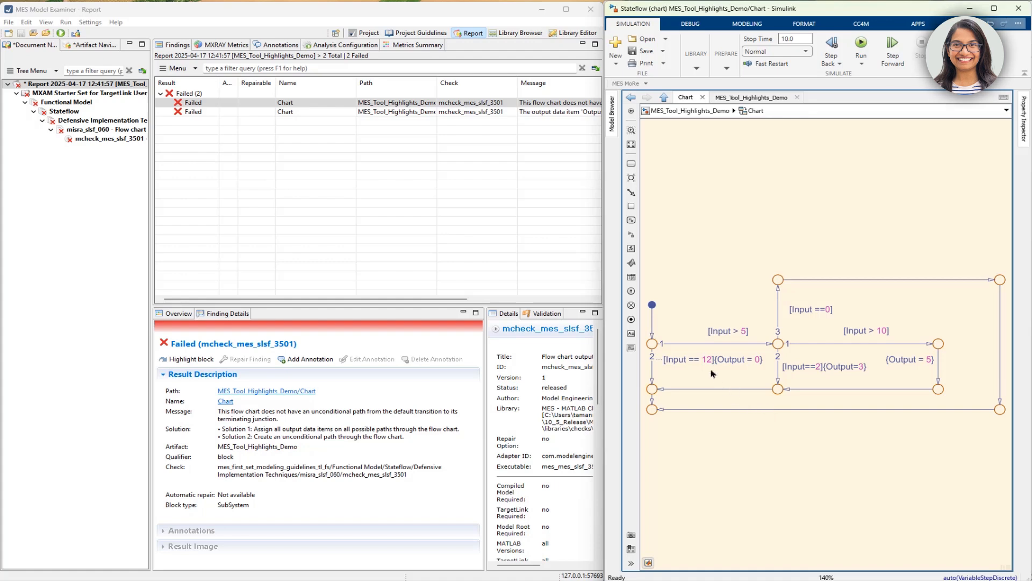
Examine the two transitions leaving the first junction after the default transition for an unconditional path.
left_click(669, 344)
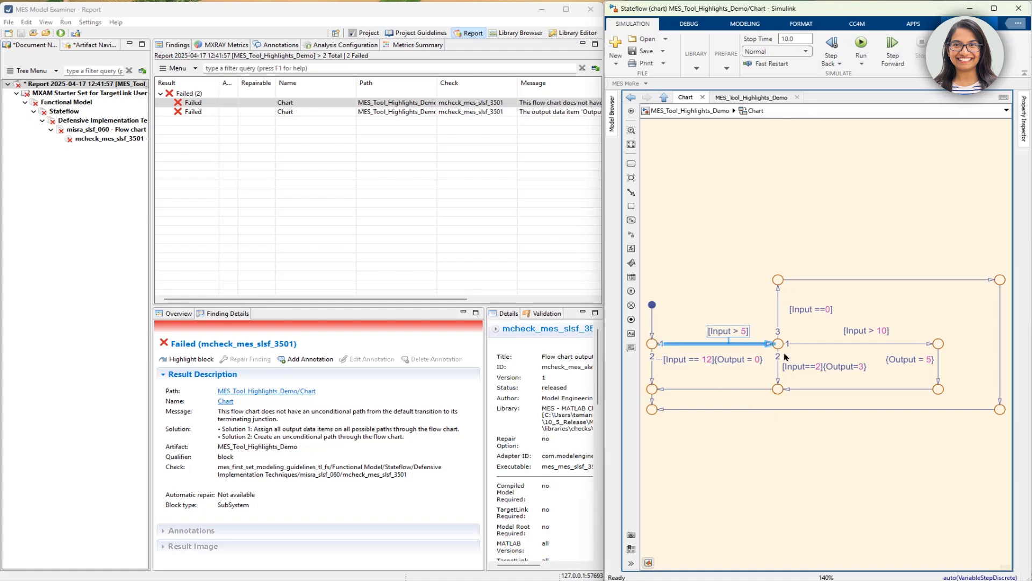
left_click(654, 373)
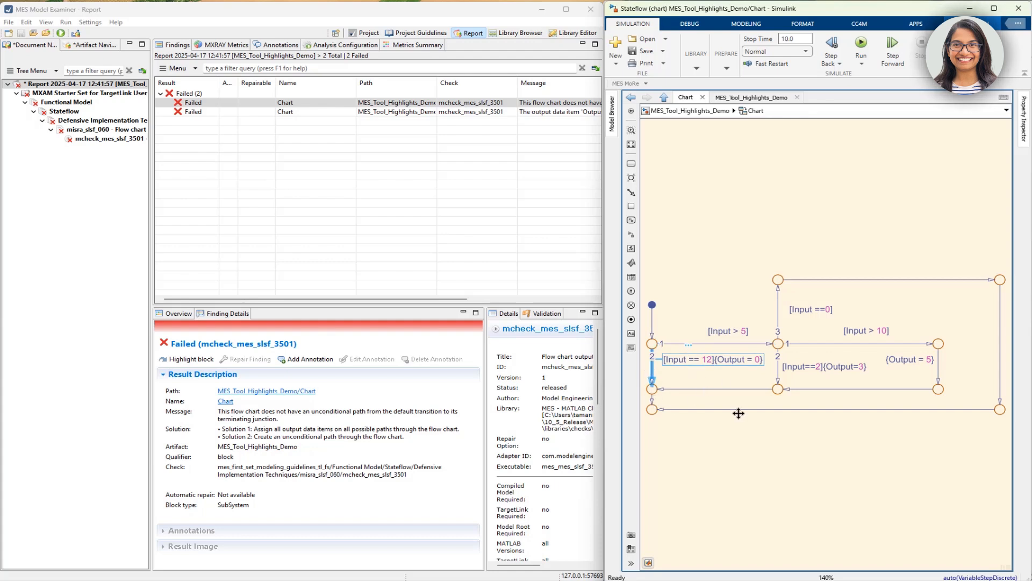
left_click(723, 455)
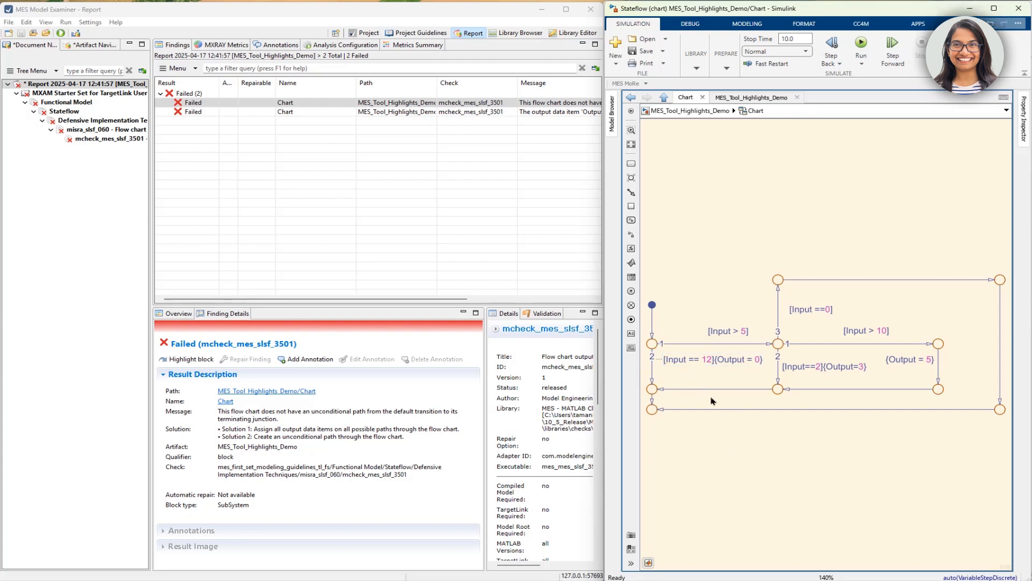
Remove the [Input == 12] condition from the first junction's second transition, keeping only the action {Output = 0}.
left_click(716, 357)
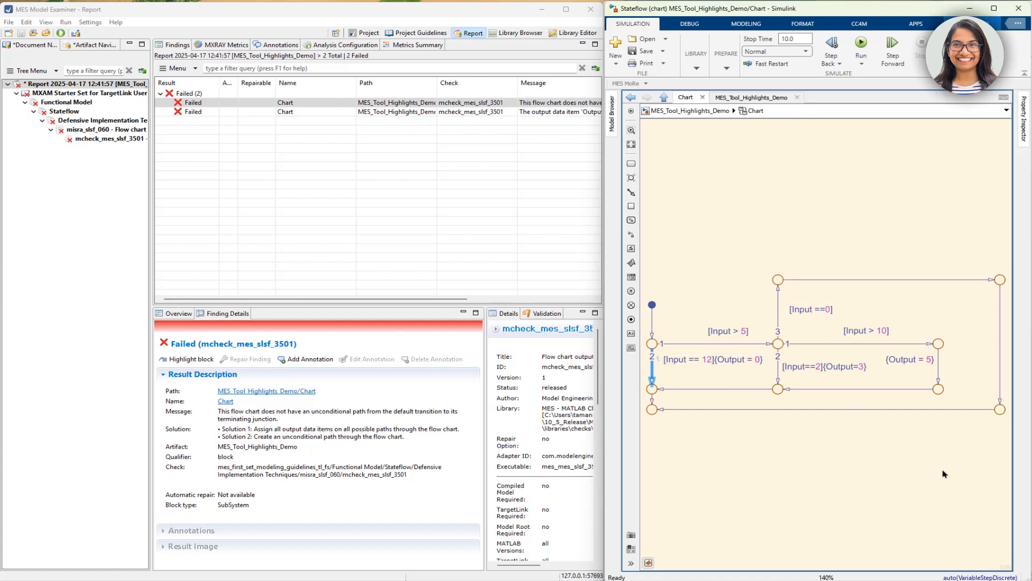
key("BackSpace")
key("BackSpace")
key("BackSpace")
key("BackSpace")
key("BackSpace")
key("BackSpace")
key("BackSpace")
key("BackSpace")
key("BackSpace")
key("BackSpace")
key("BackSpace")
key("BackSpace")
key("BackSpace")
key("BackSpace")
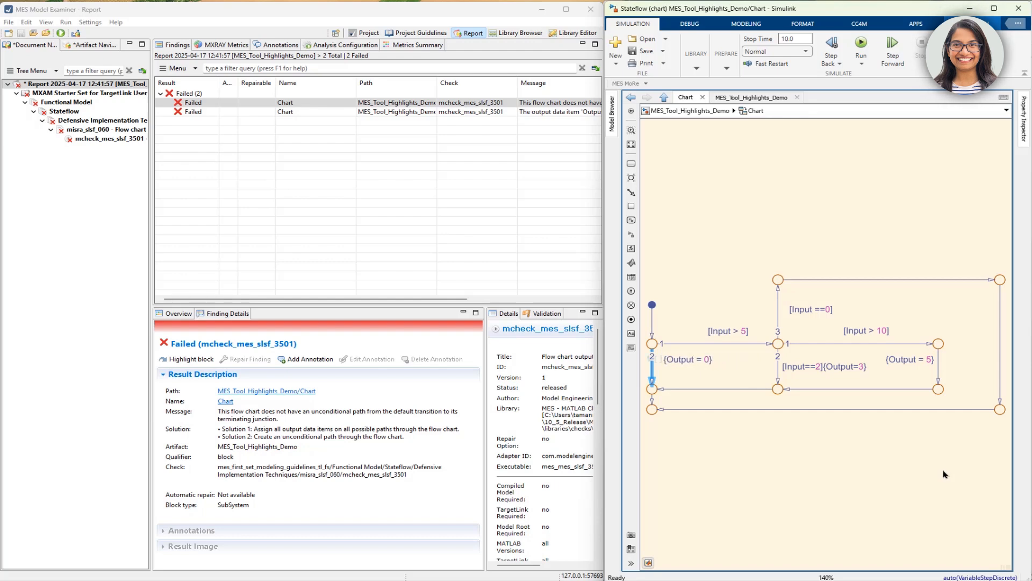
left_click(801, 477)
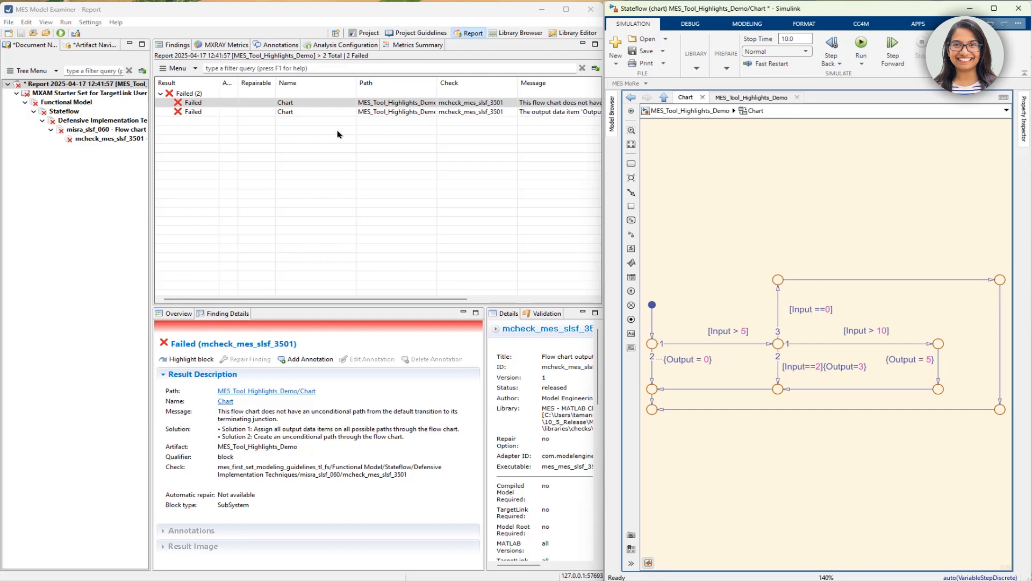
Read the second failed finding and trace each path through the flow chart for missing Output assignments.
left_click(329, 114)
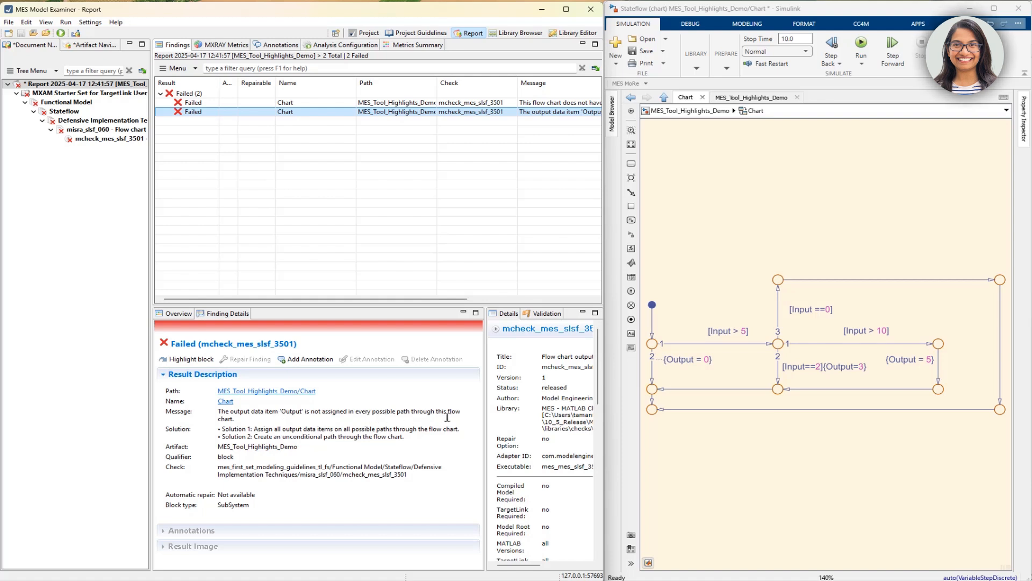
left_click(711, 294)
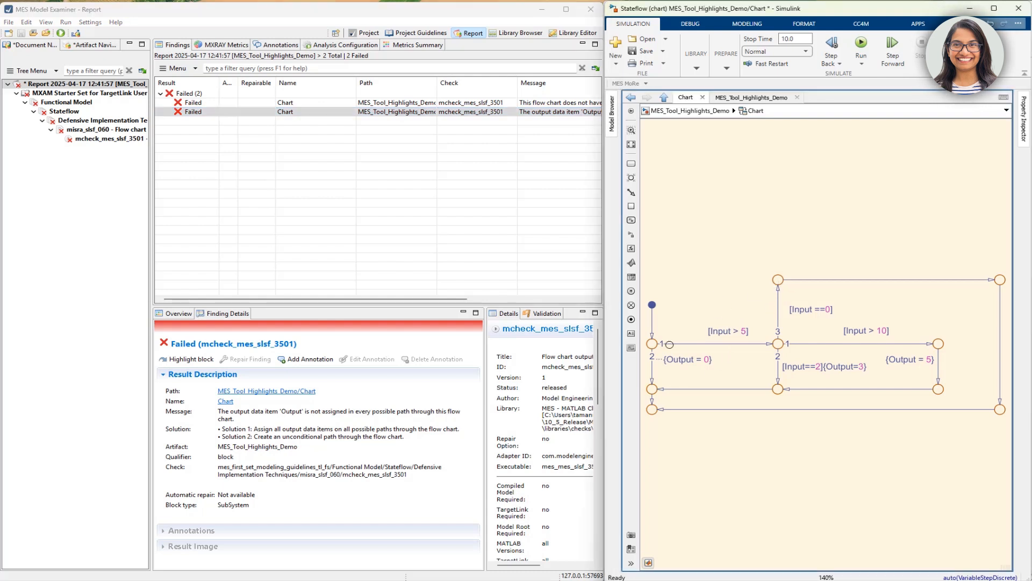
left_click(654, 373)
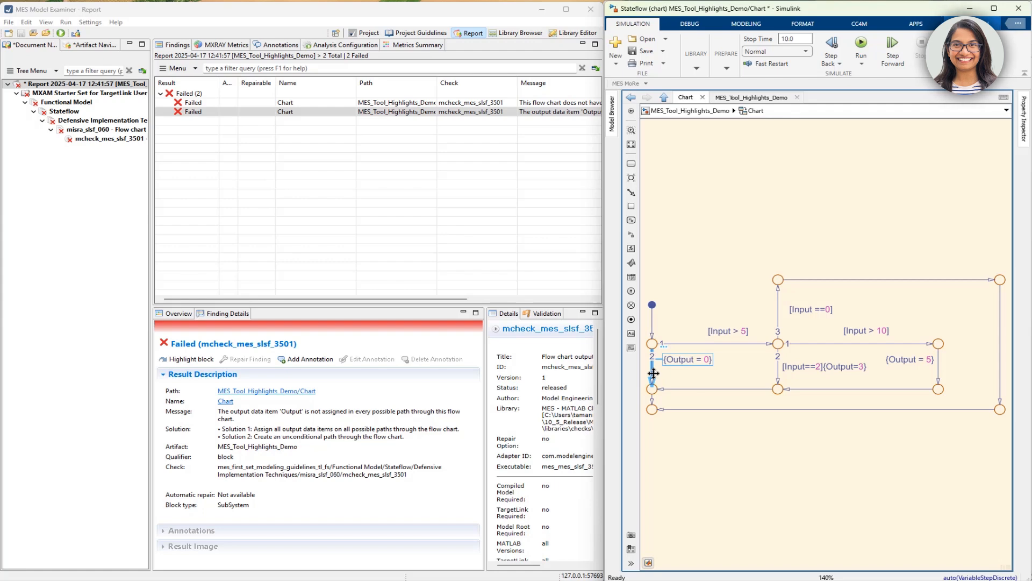
left_click(827, 345)
left_click(938, 368)
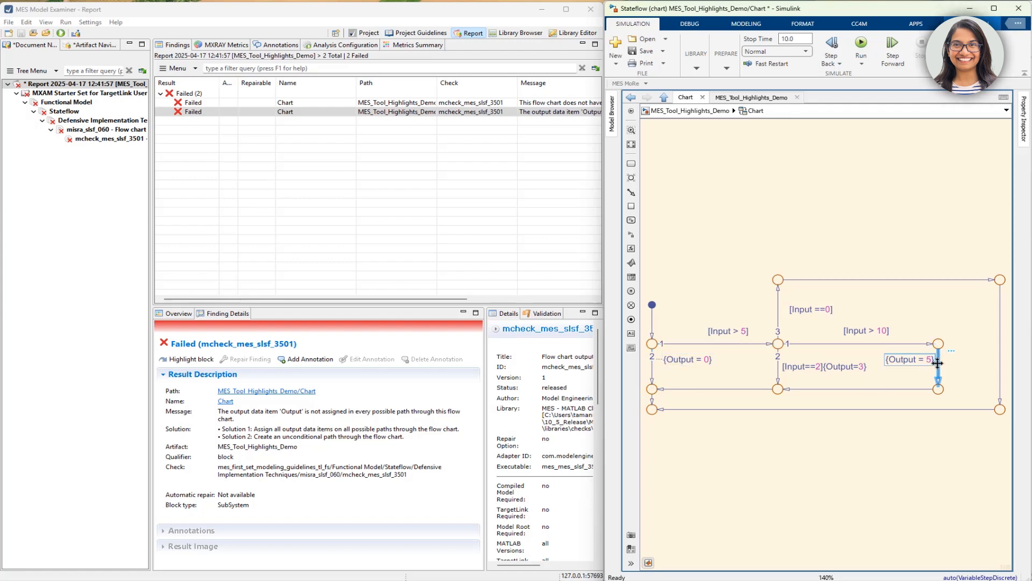
left_click(748, 344)
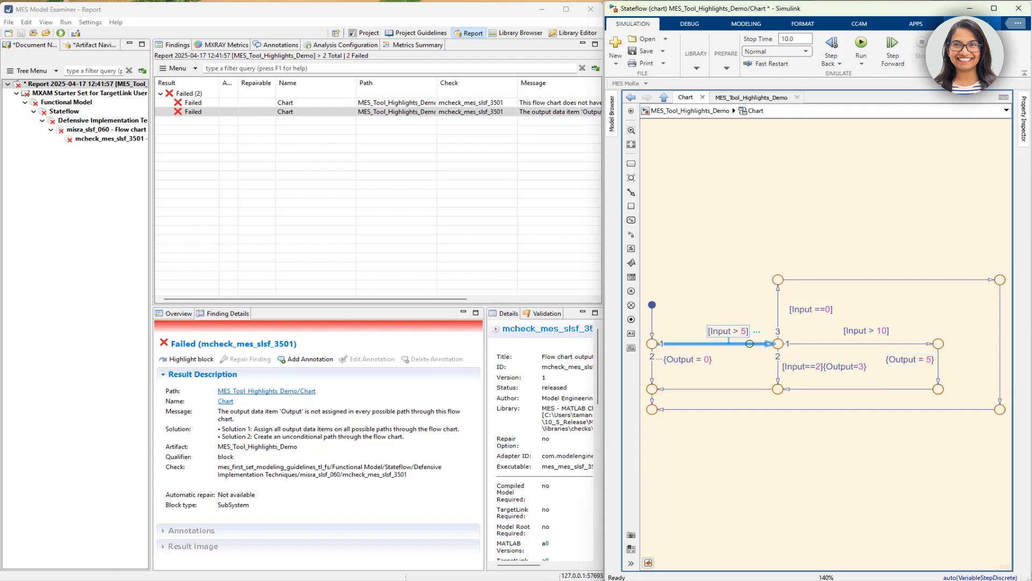
left_click(780, 365)
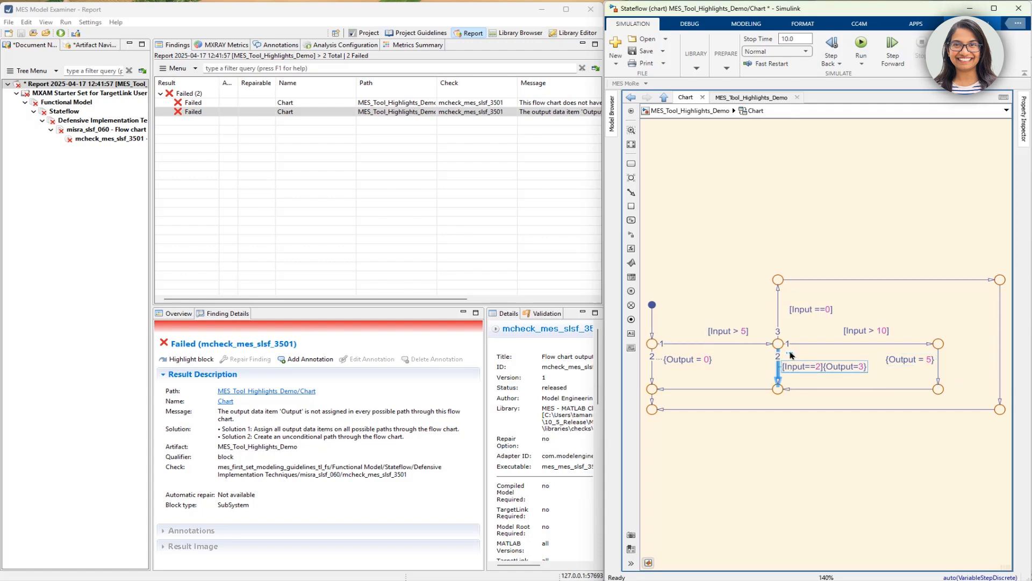
left_click(779, 317)
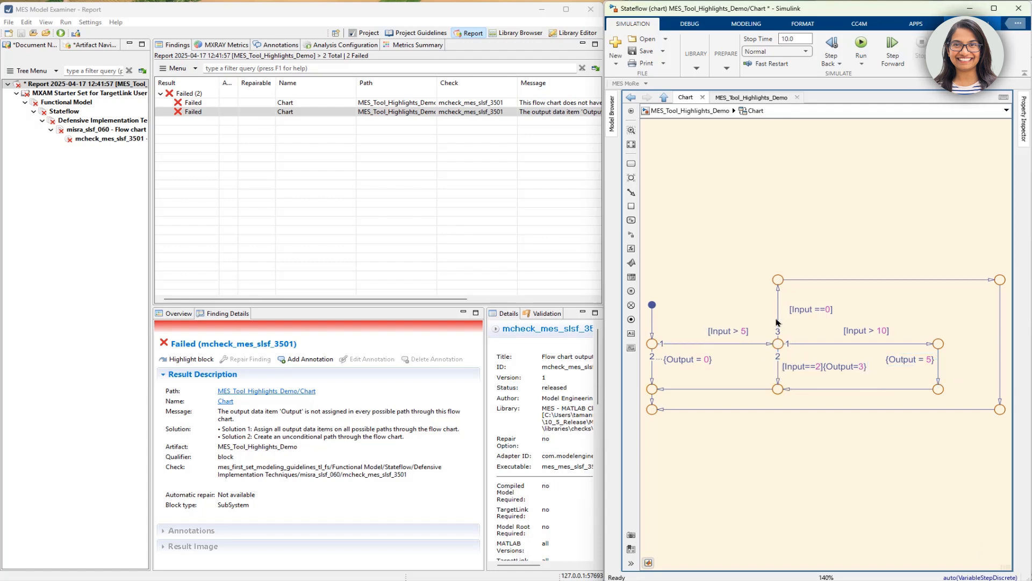
left_click(862, 279)
left_click(999, 388)
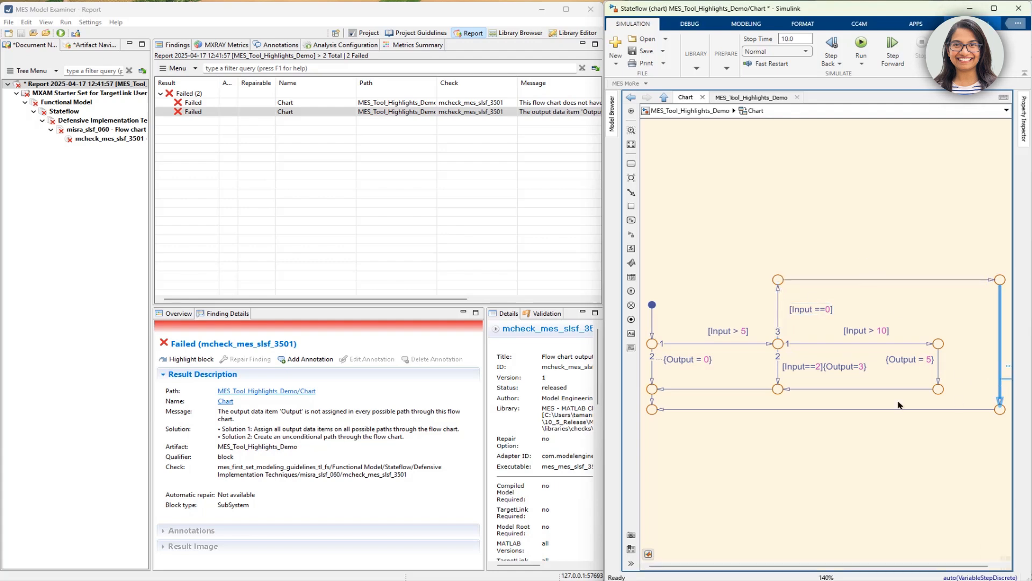
left_click(808, 408)
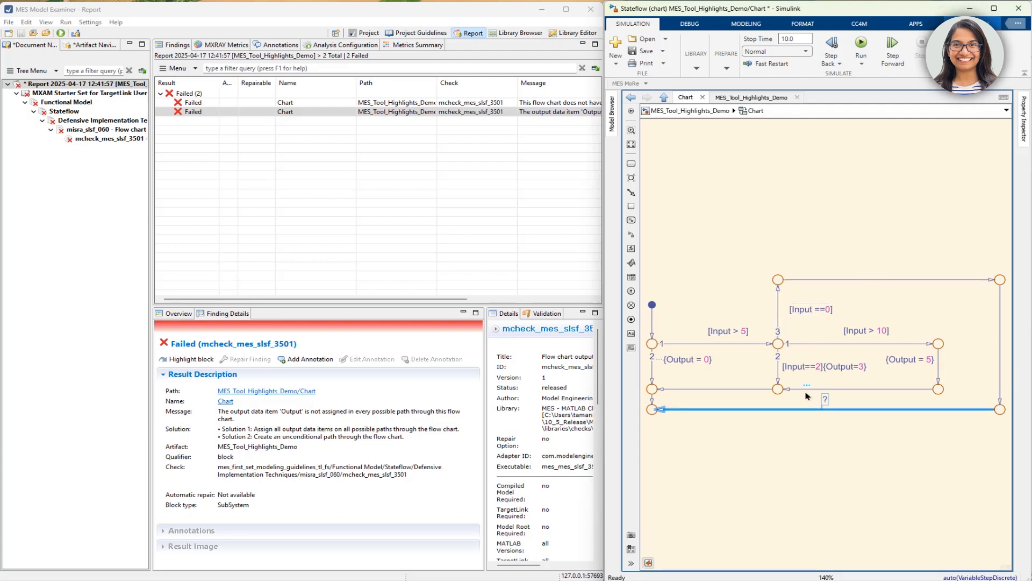
Add the action {Output = 100} to the transition with the condition [Input ==0].
left_click(832, 309)
type("{Output")
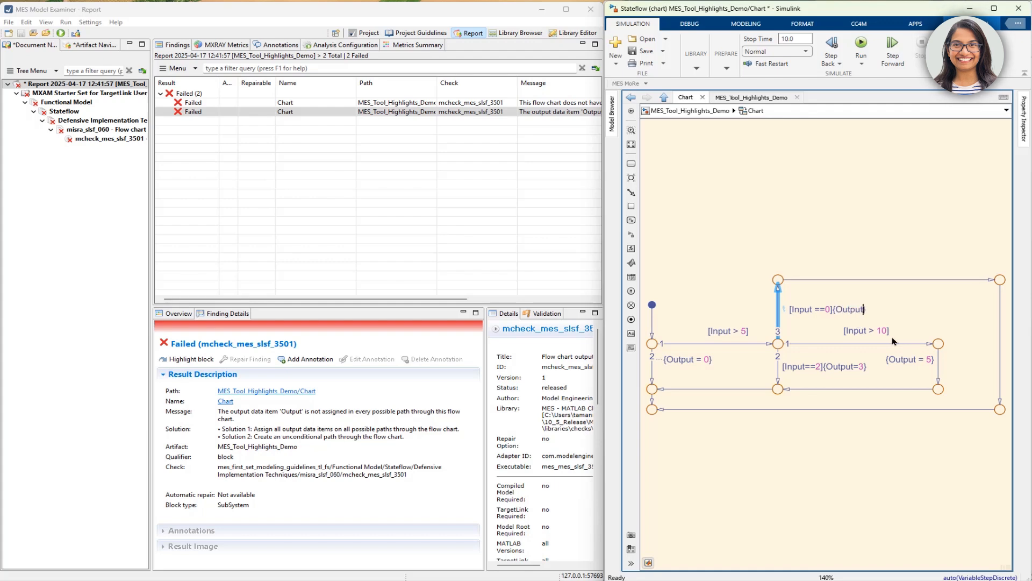
type(" = 1")
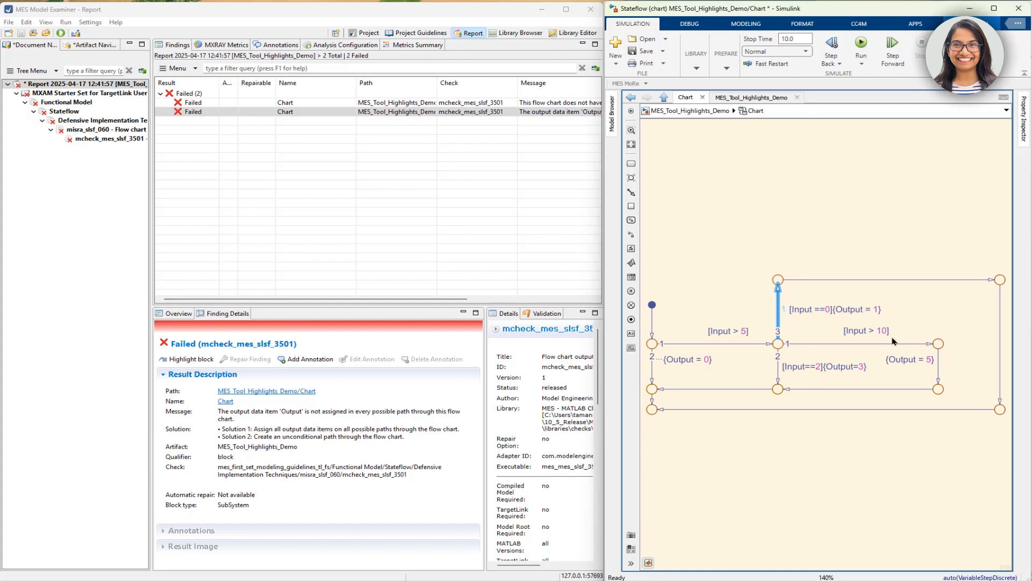
type("00")
left_click(826, 477)
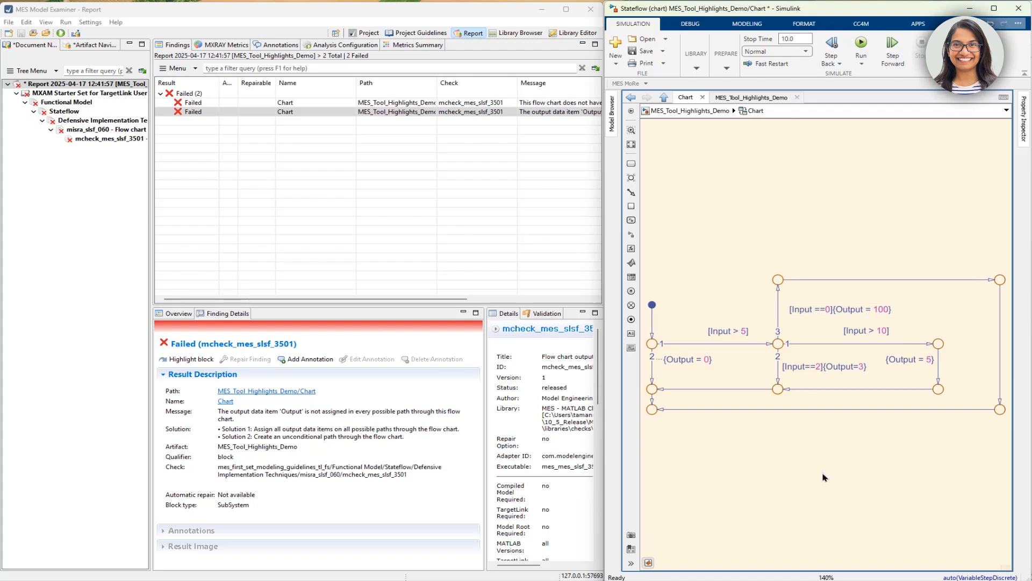
Rerun the check mcheck_mes_slsf_3501 on the failed MES_Tool_Highlights_Demo model.
right_click(111, 142)
left_click(155, 159)
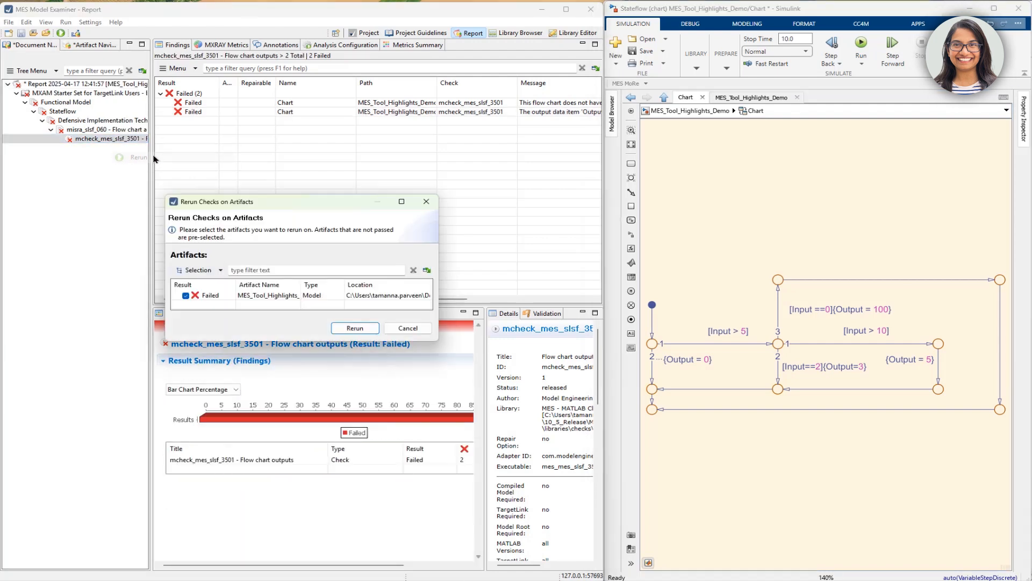
left_click(355, 328)
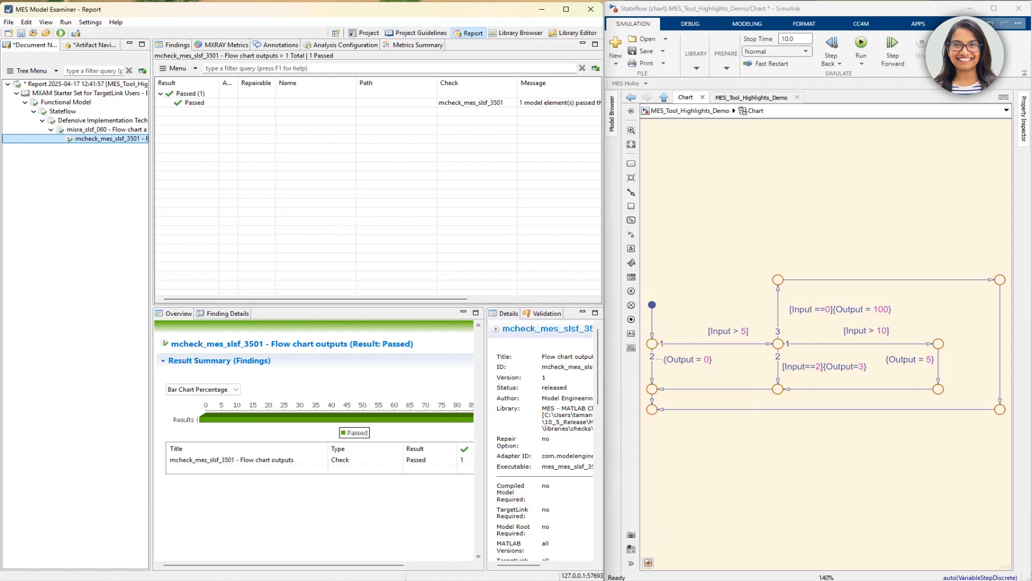
Bring up Postman beside the report and read the supported functions in the MXAM Webservice help on Webservice Calls.
mouse_move(573, 580)
left_click(573, 543)
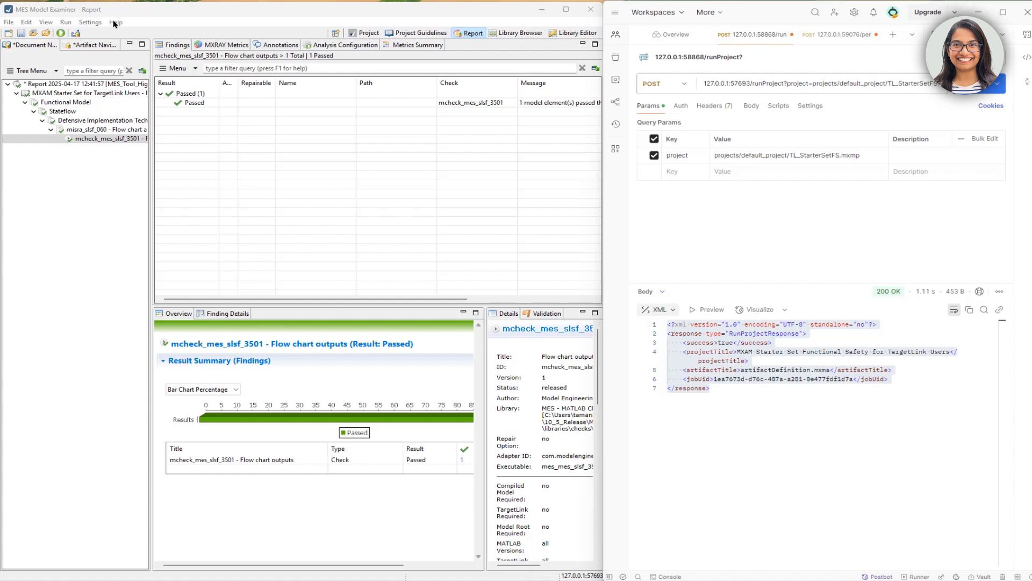
left_click(115, 22)
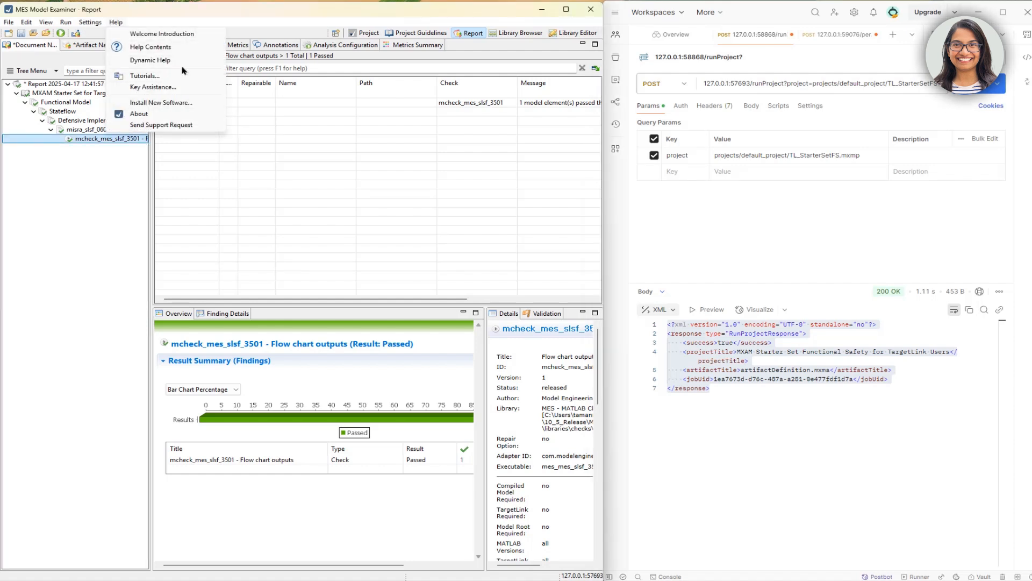
left_click(182, 50)
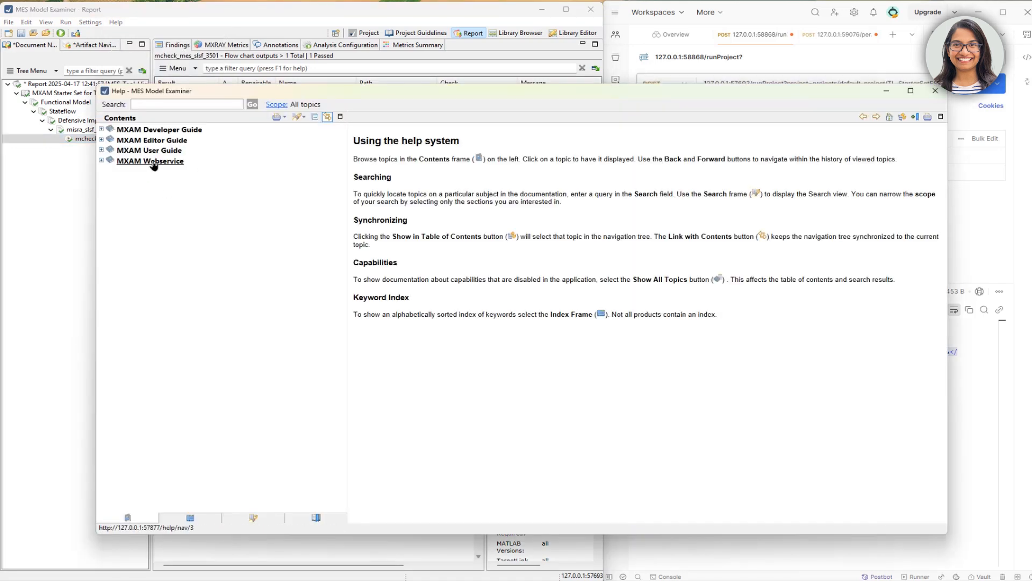
left_click(153, 163)
left_click(427, 195)
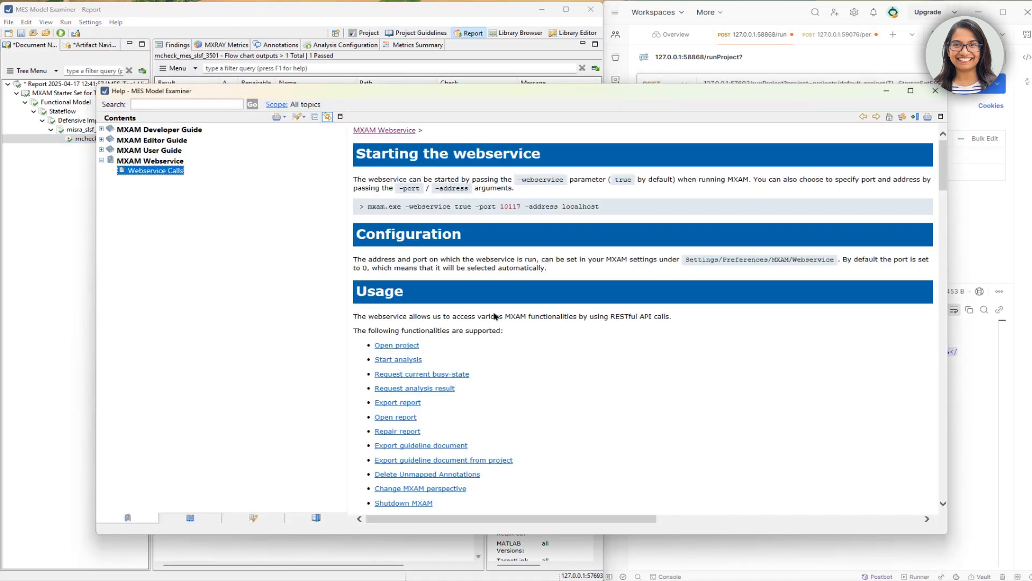
scroll(583, 334, "down", 4)
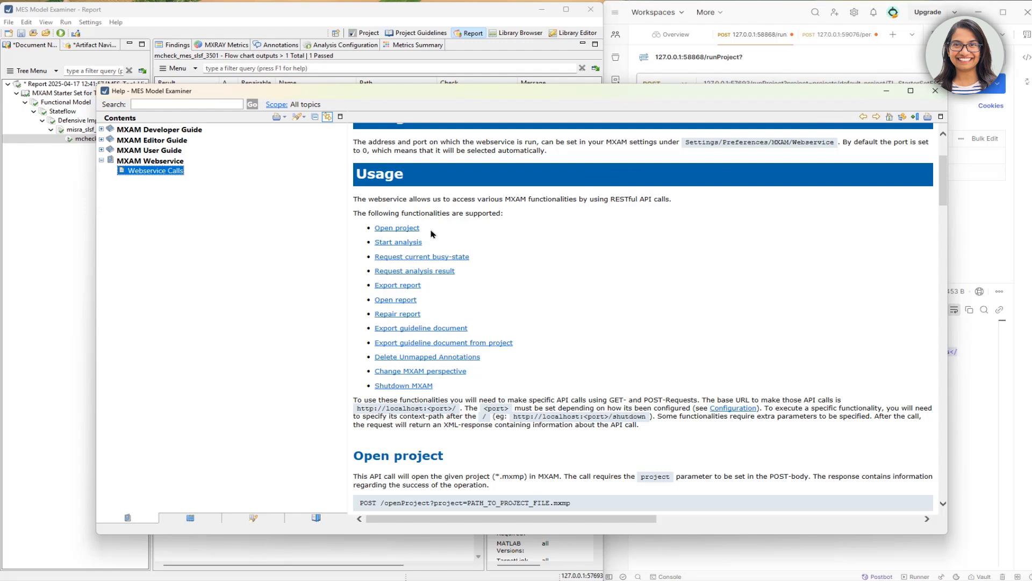
left_click(886, 92)
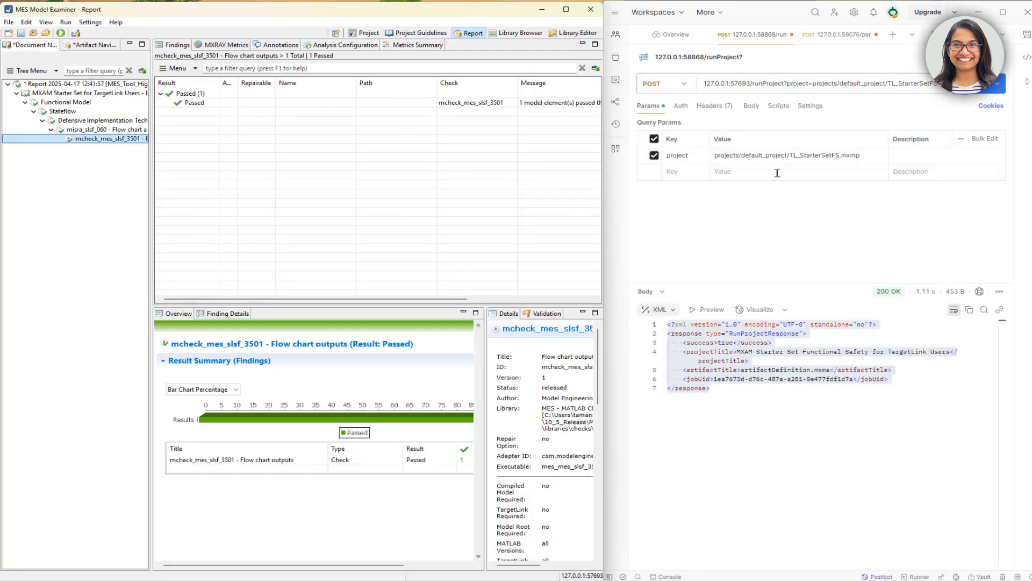
Send the runProject POST request in Postman for the project projects/default_project/TL_StarterSetFS.mxmp.
left_click(779, 239)
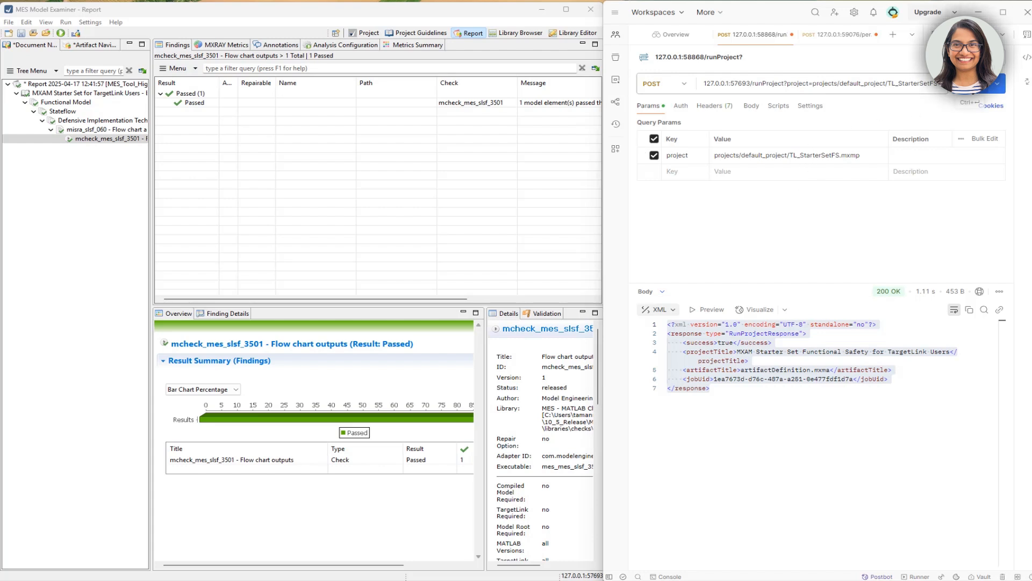
left_click(998, 83)
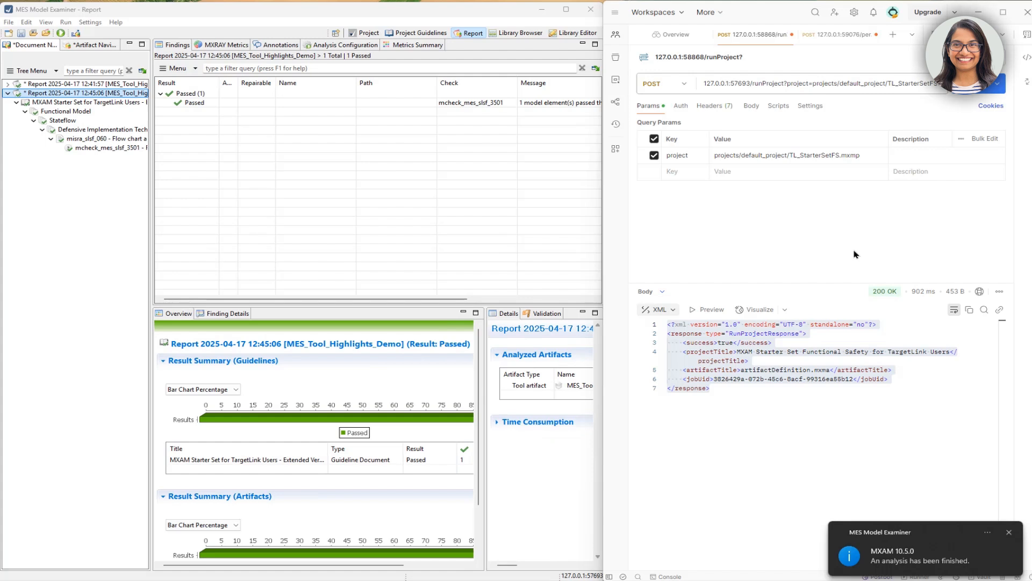
Bring up the perspective request with the id LIBRARY_BROWSER and send it to MXAM.
left_click(828, 45)
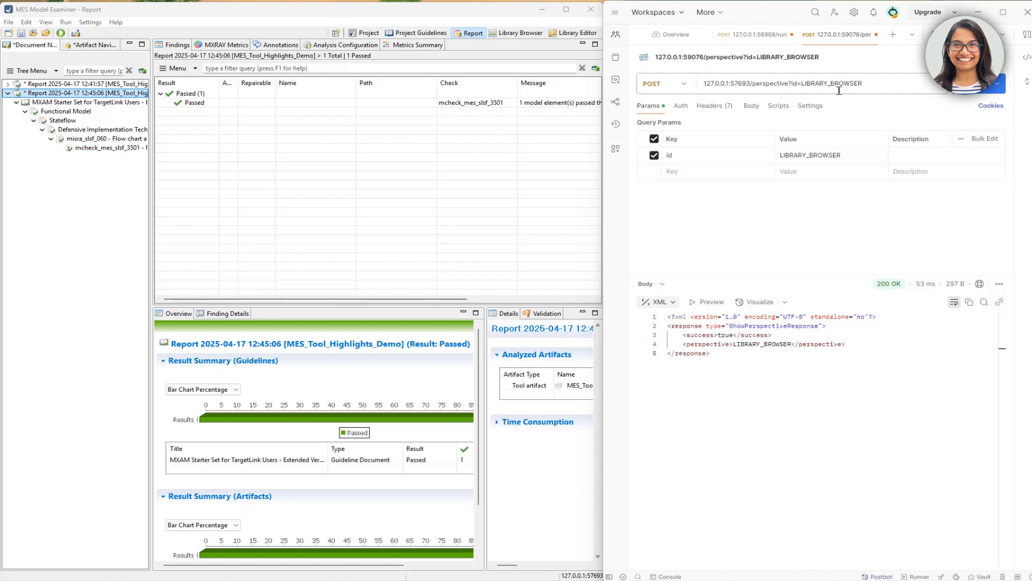
double_click(778, 85)
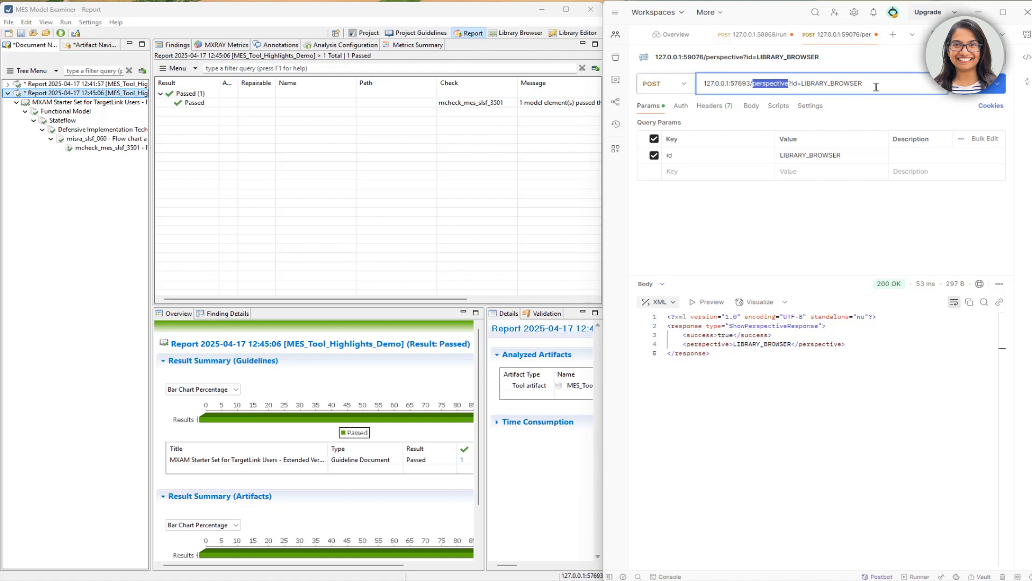
double_click(852, 85)
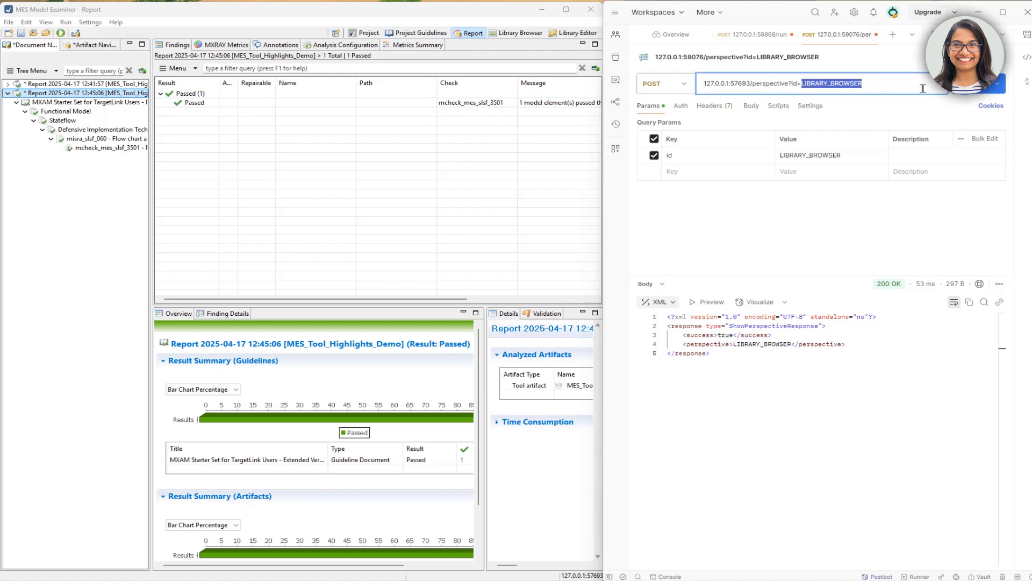
left_click(984, 83)
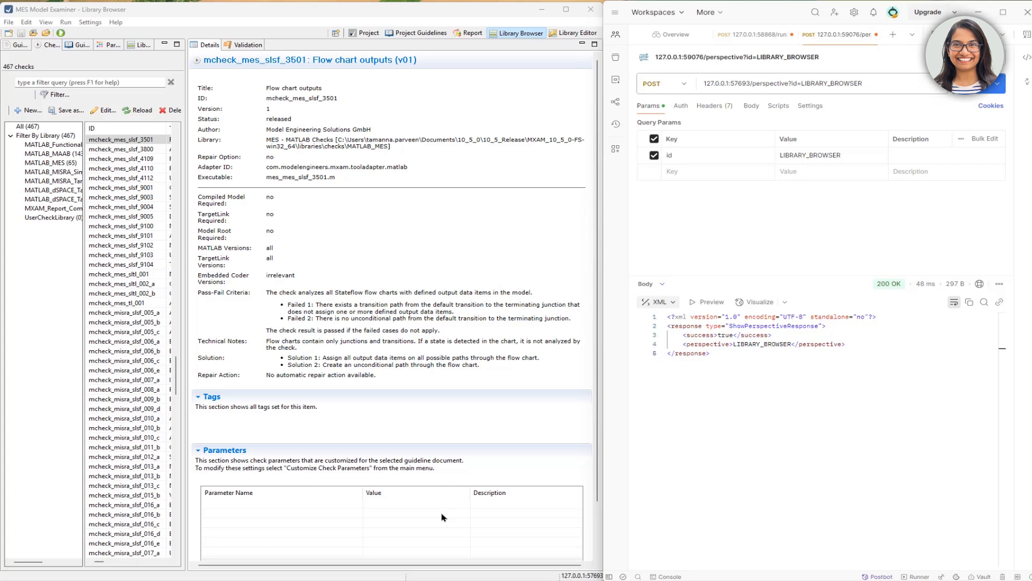
Maximize MES Model Examiner and open the properties of the Release Highlights Document from UserGuidelineDocumentLibrary for editing.
left_click(566, 9)
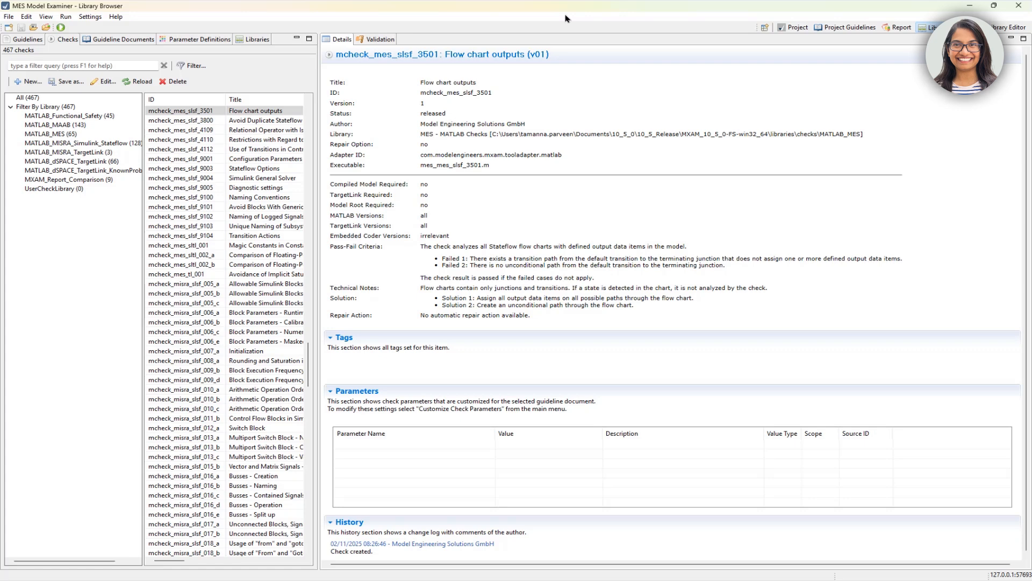
left_click(128, 40)
left_click(80, 139)
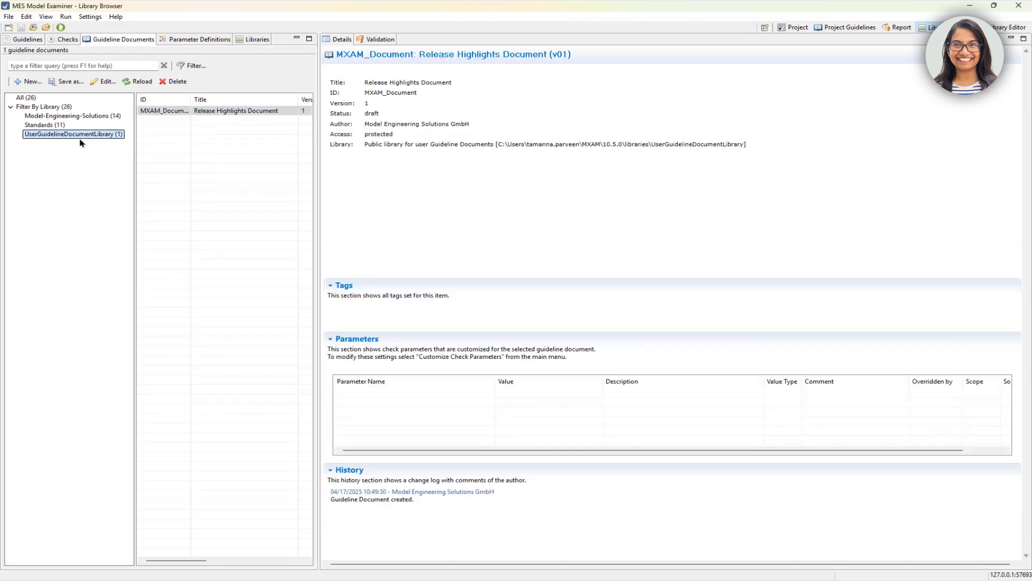
left_click(195, 113)
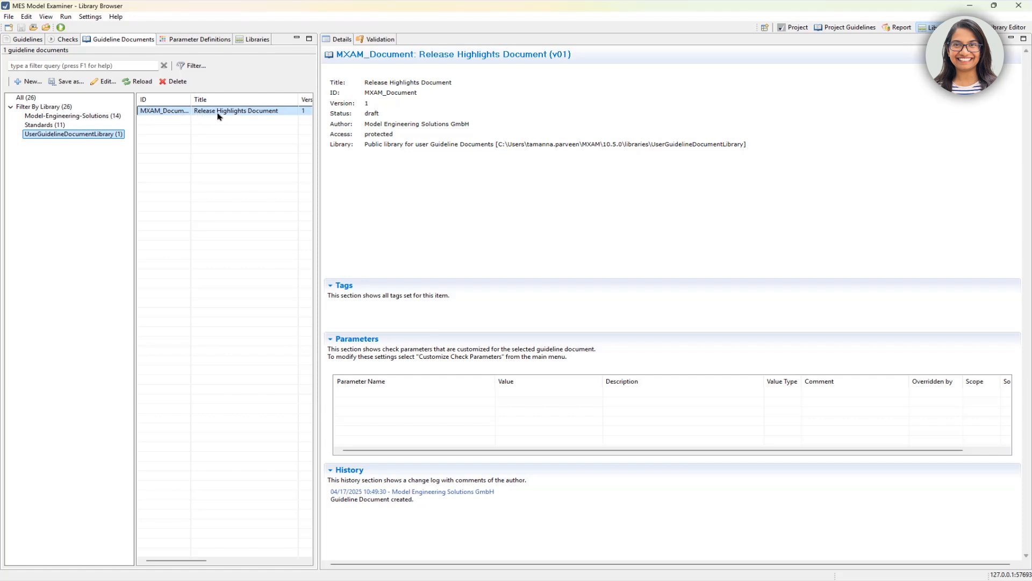
double_click(217, 111)
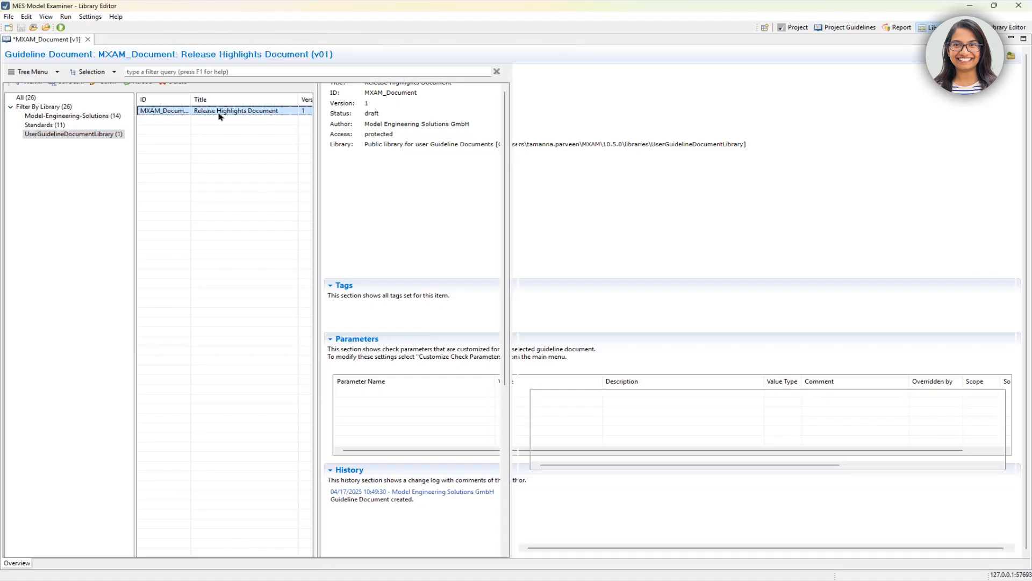
right_click(106, 90)
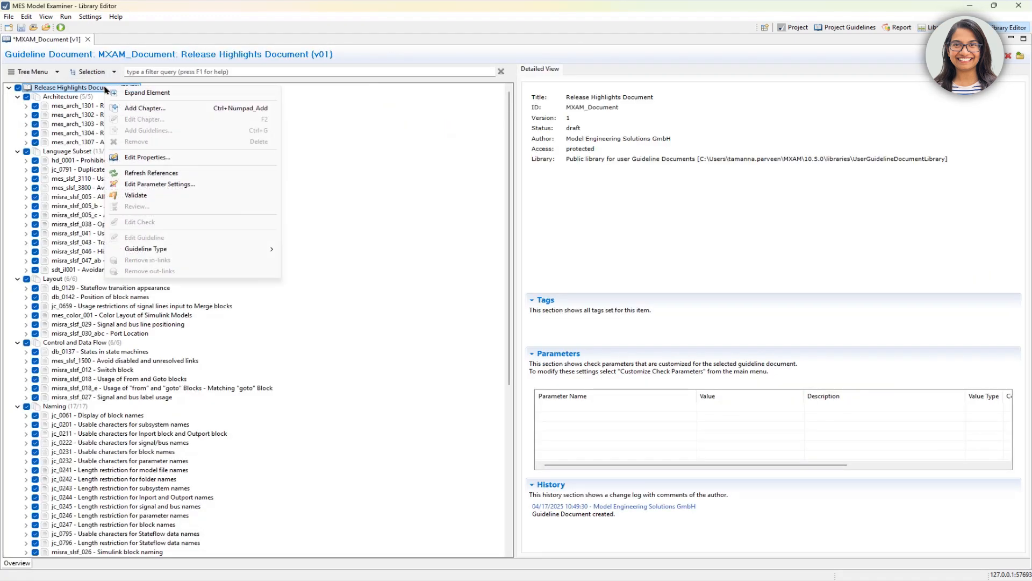
left_click(166, 156)
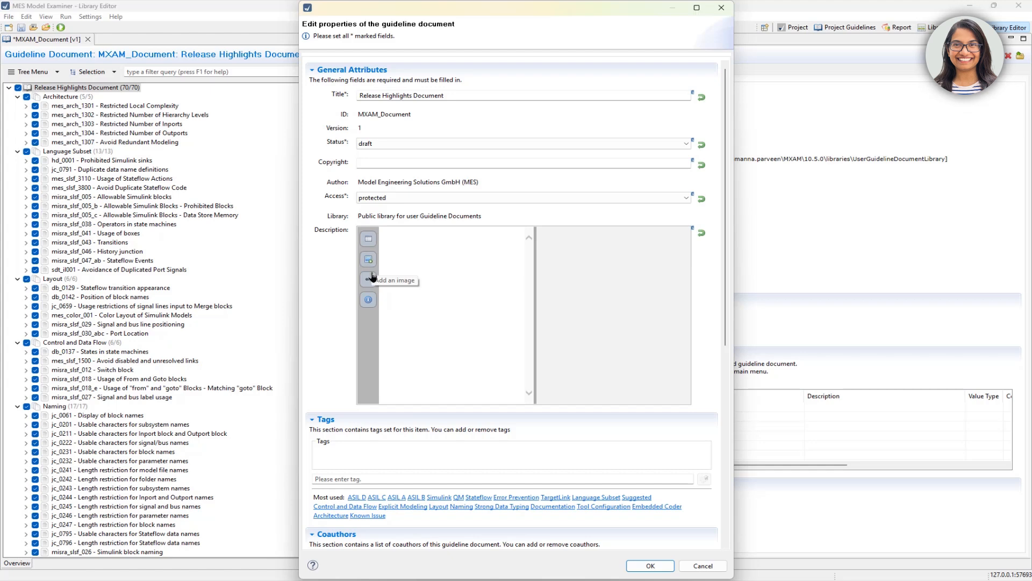
Read through the Markdown Cheatsheet help for the Description editor and close it.
left_click(369, 301)
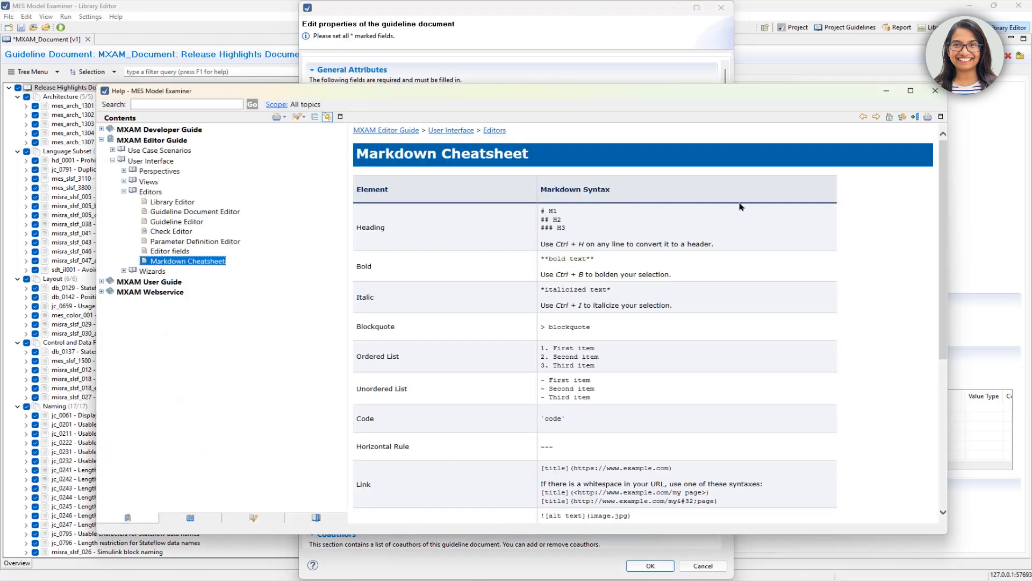
scroll(607, 299, "down", 5)
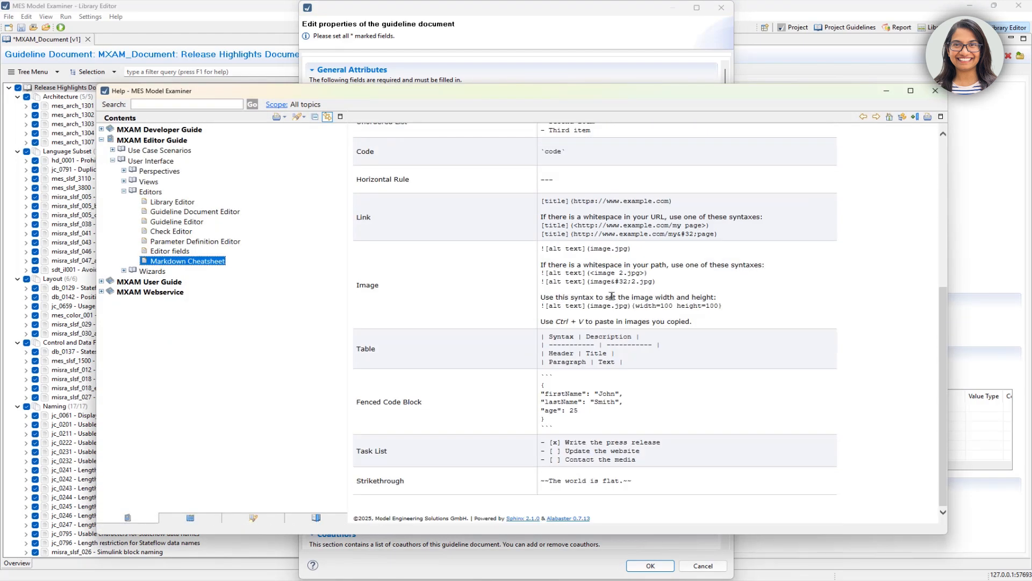
scroll(624, 298, "up", 5)
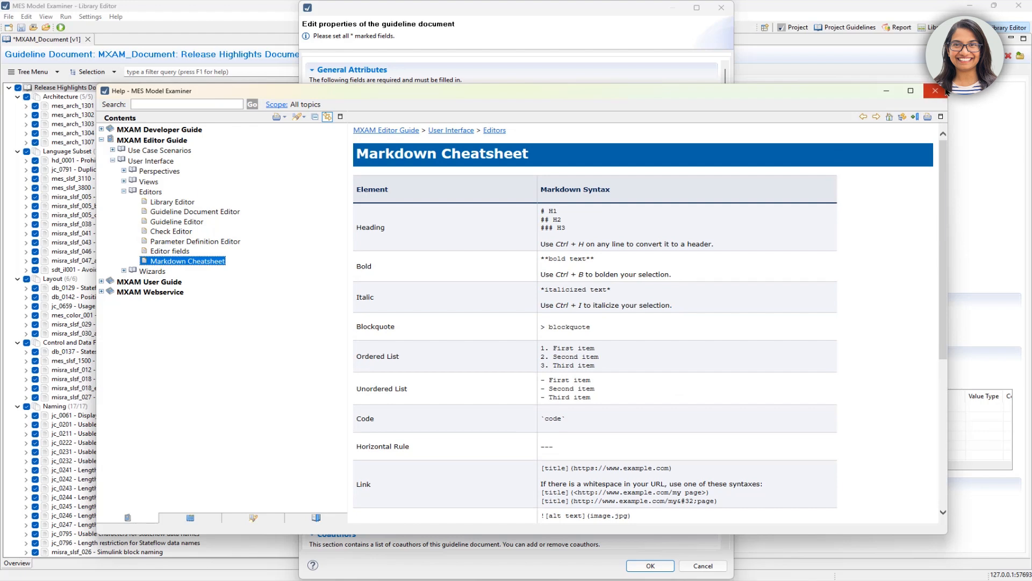
left_click(935, 90)
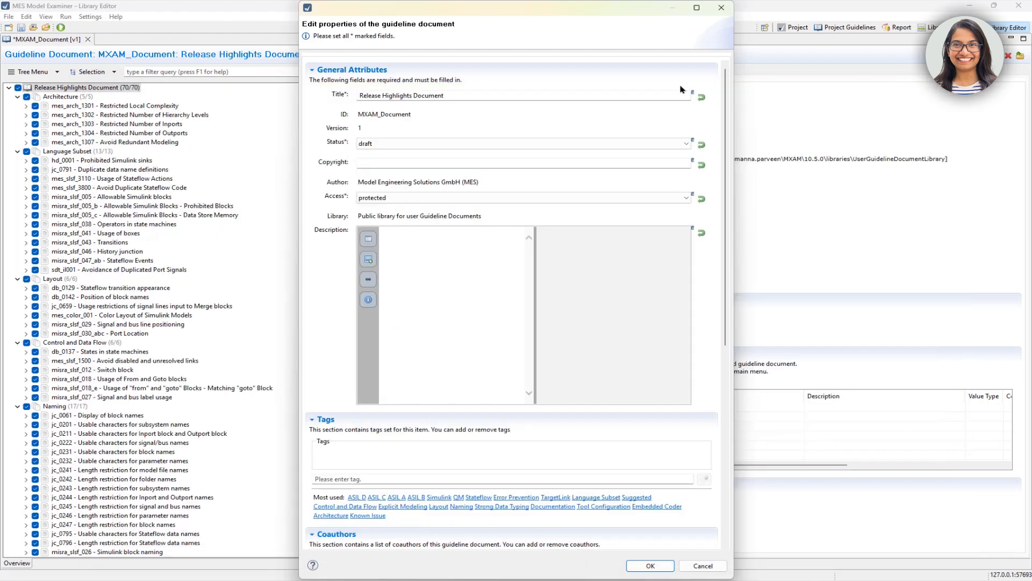
Enter "This is a description" as the document's description and add a table with 1 row and 1 column below it.
left_click(433, 240)
type("This is a desc")
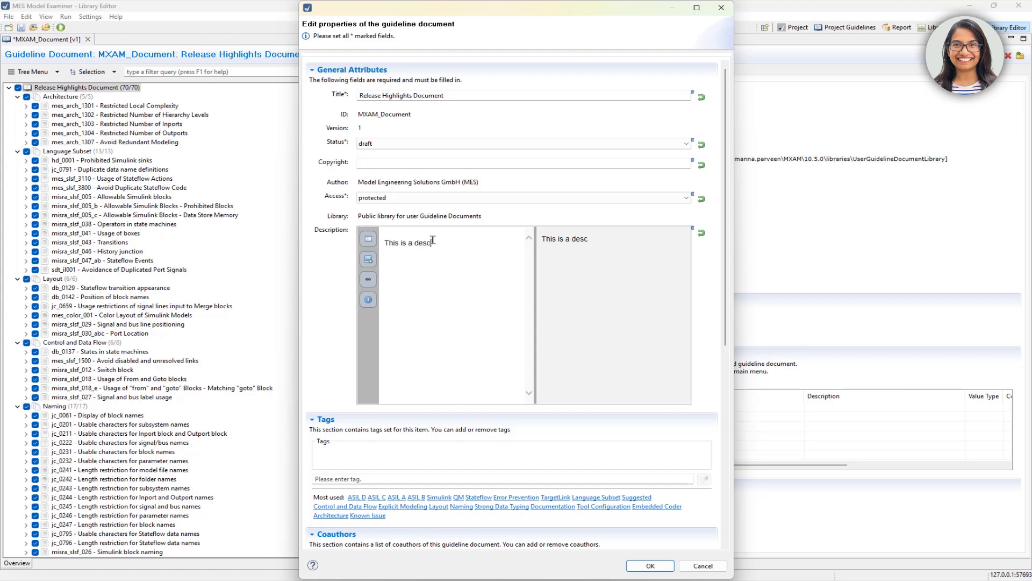
type("ription")
key("Return")
left_click(368, 239)
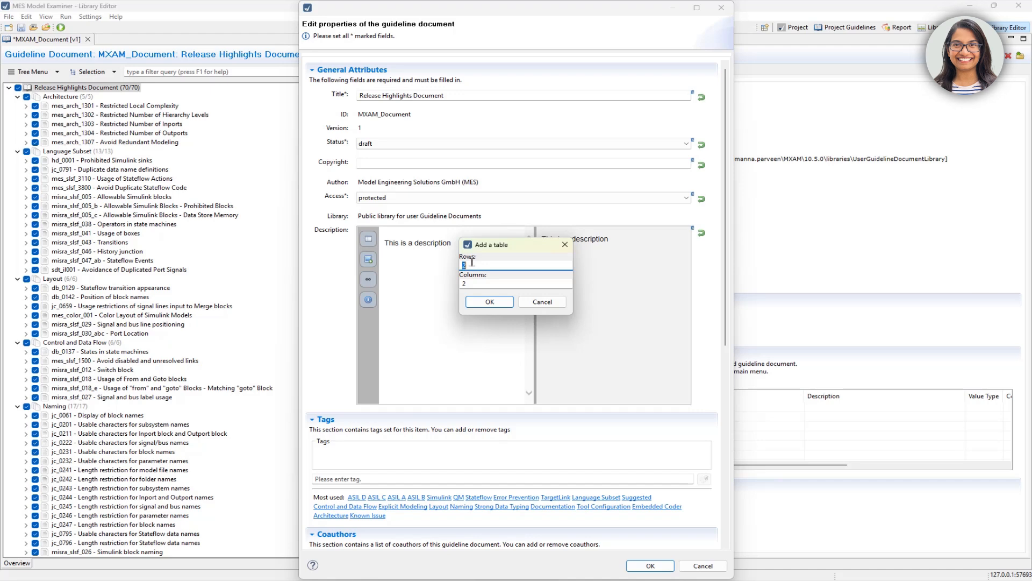
type("1")
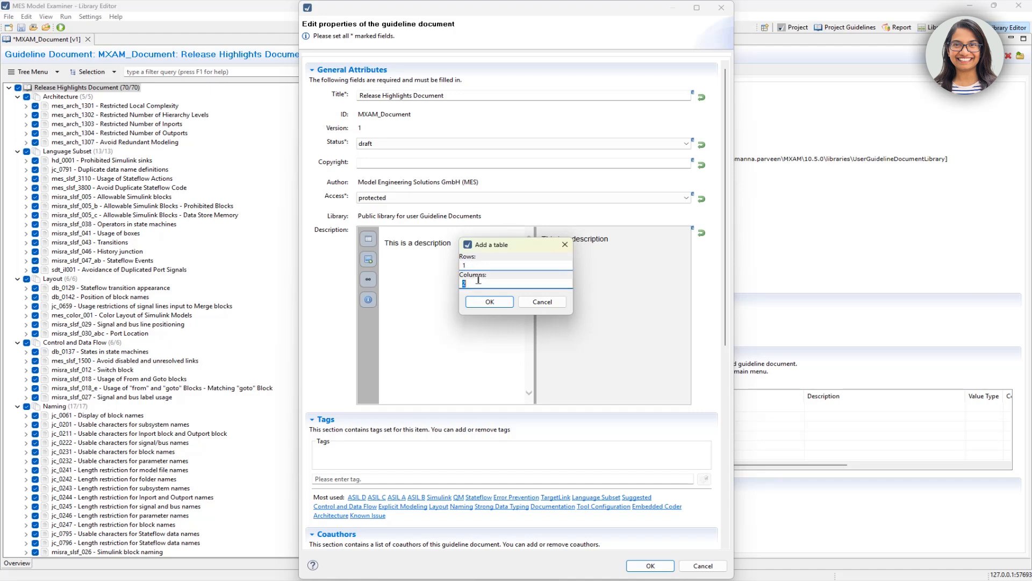
left_click(487, 301)
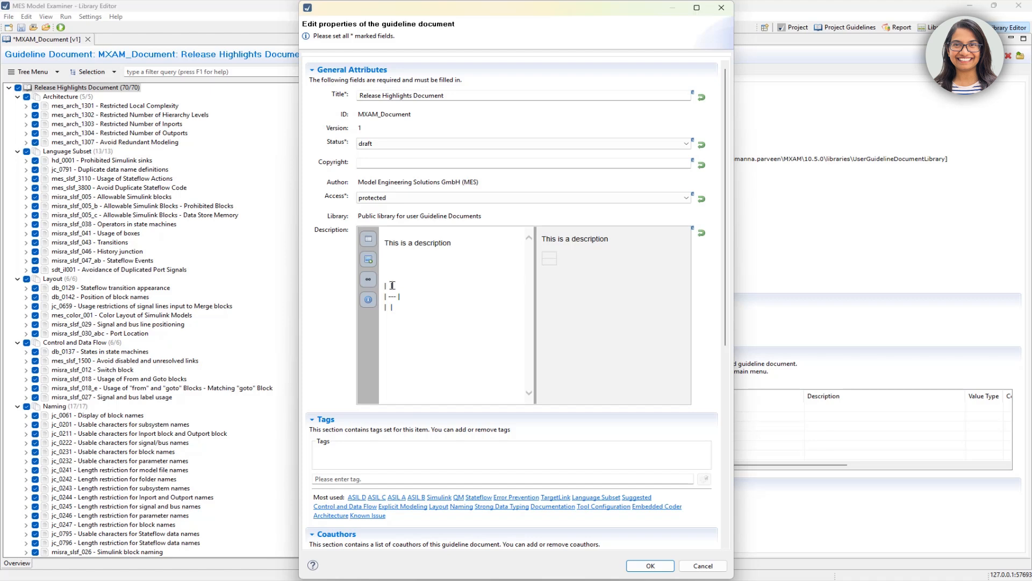
Fill the table's header cell with "This is document is valid for following toolchain".
type("This")
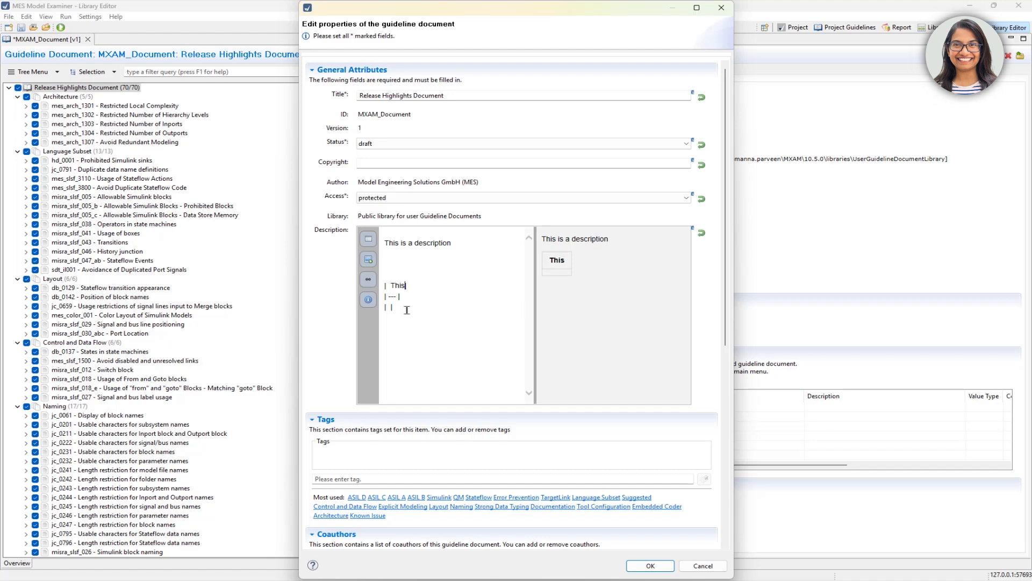
type(" |")
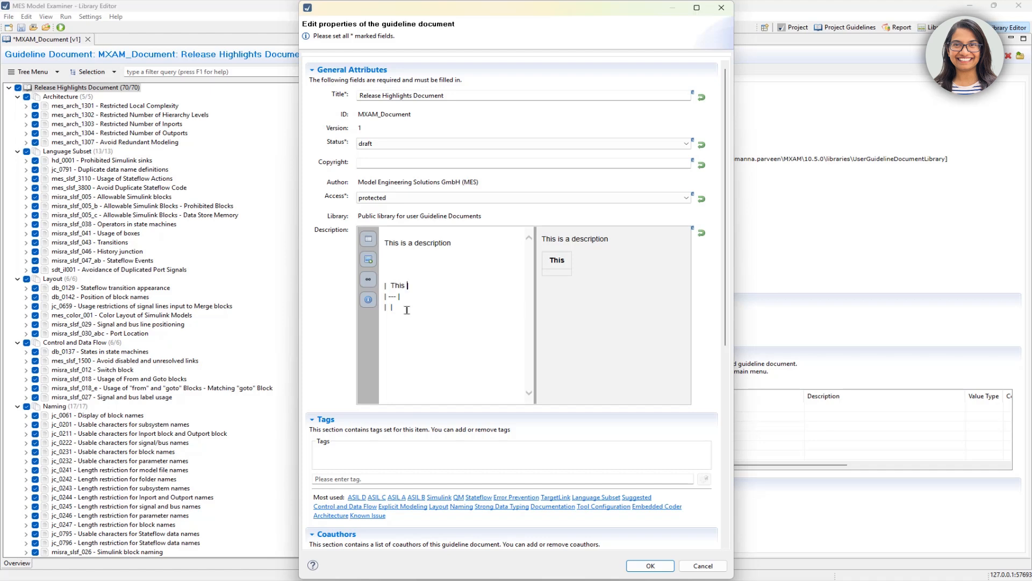
type("is a")
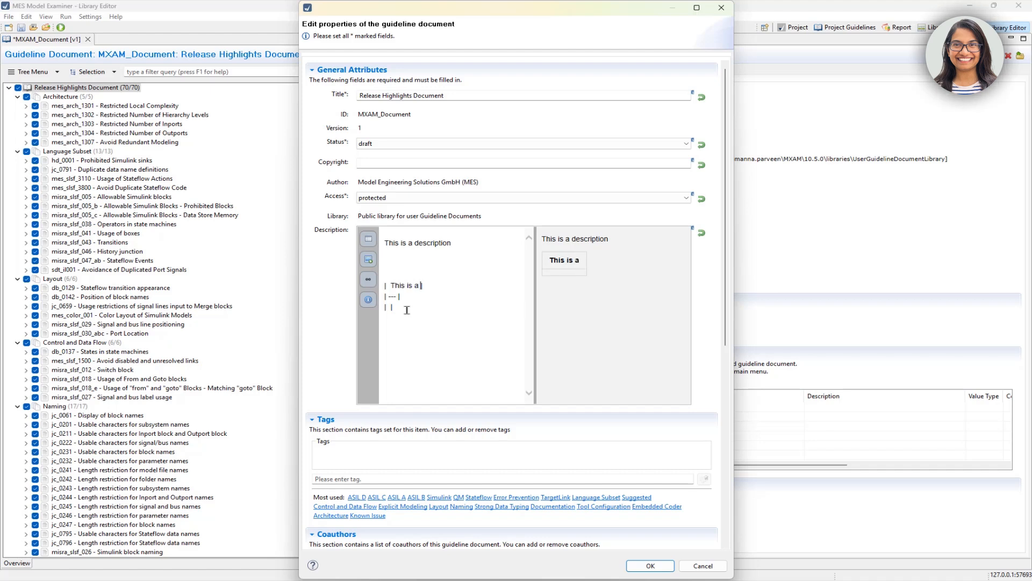
key("BackSpace")
type("document is ")
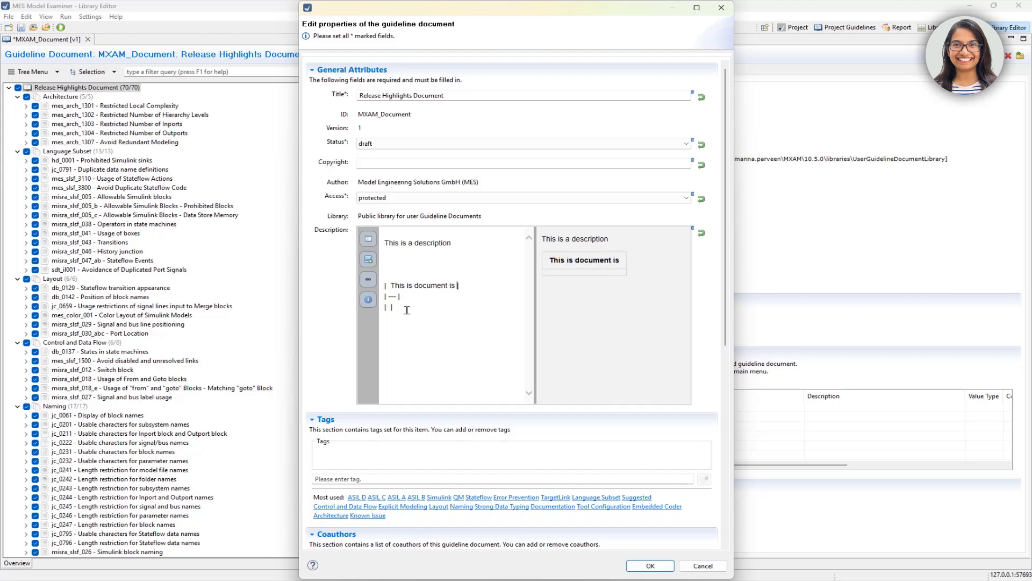
type("valid for ")
type("fo")
type("llowing too")
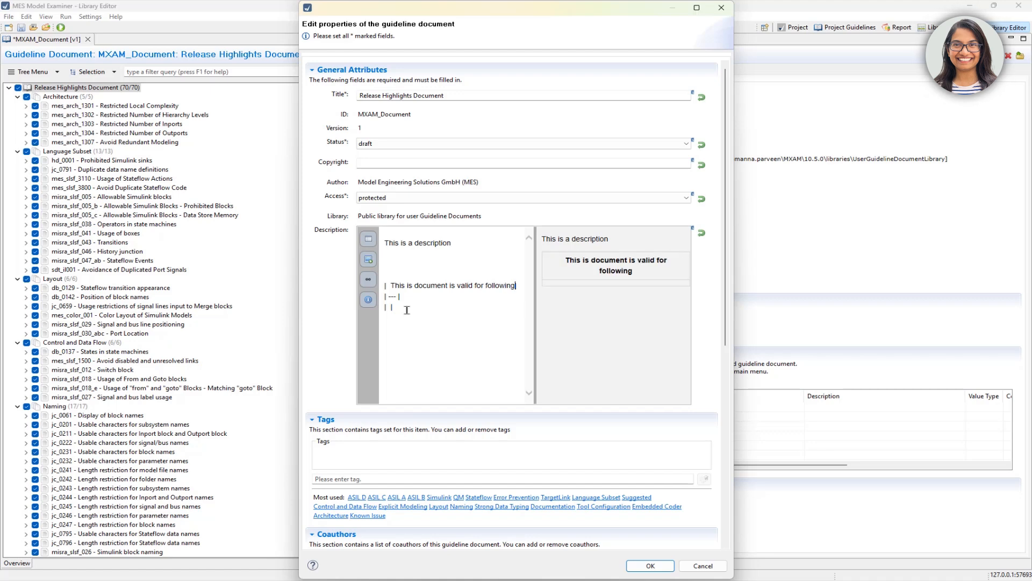
type("lchain")
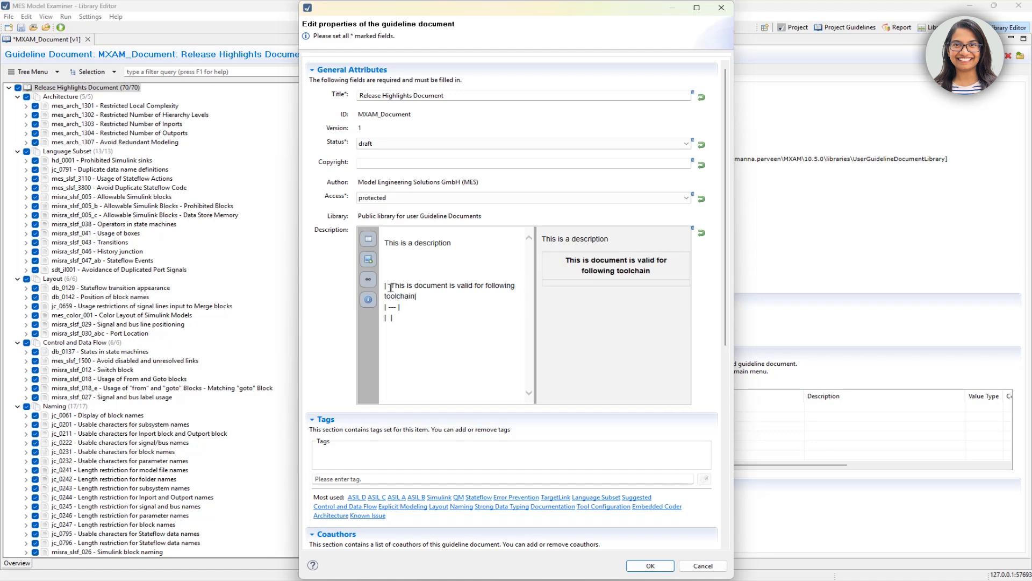
Enter "Team A" in the table's body cell and apply the guideline document's properties.
type("Team |")
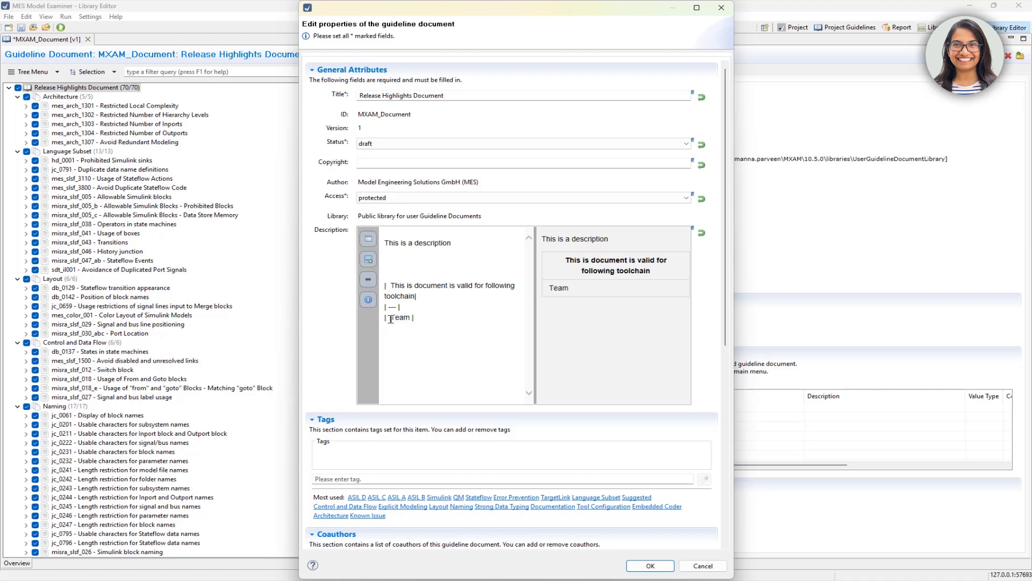
type("A")
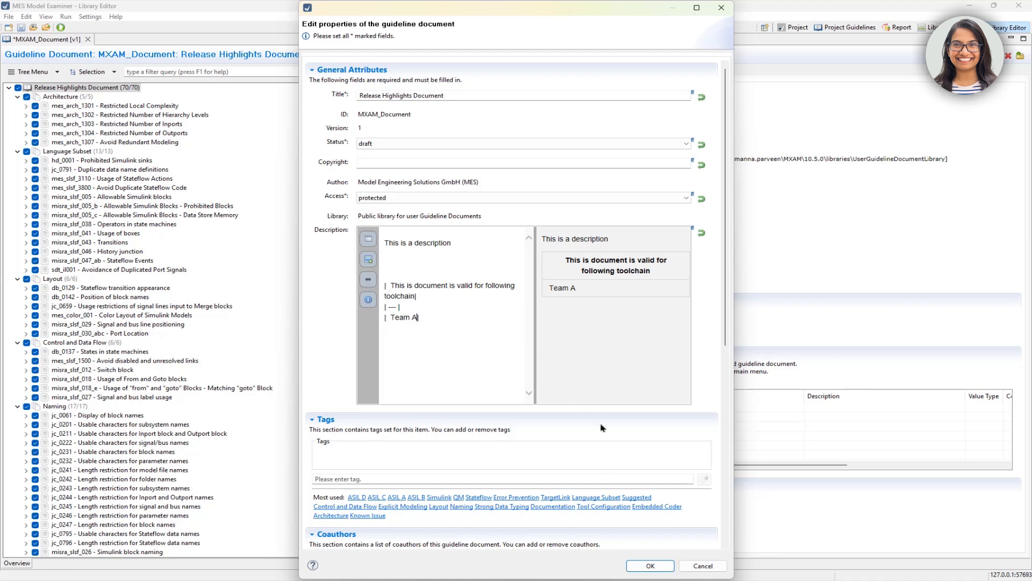
left_click(650, 567)
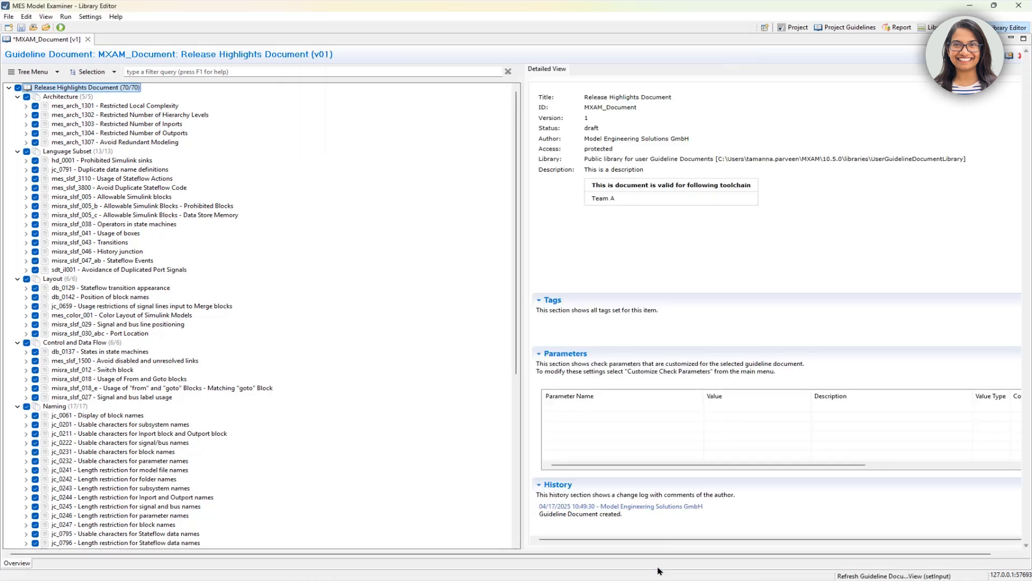